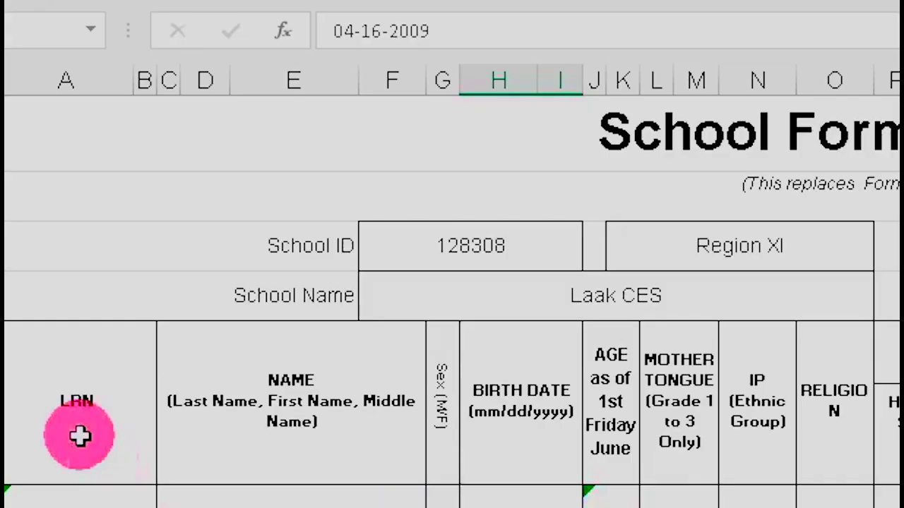
Step: Identify the LRN, NAME and AGE columns of the School Form 1 register as the data to copy
left_click(90, 431)
left_click(318, 432)
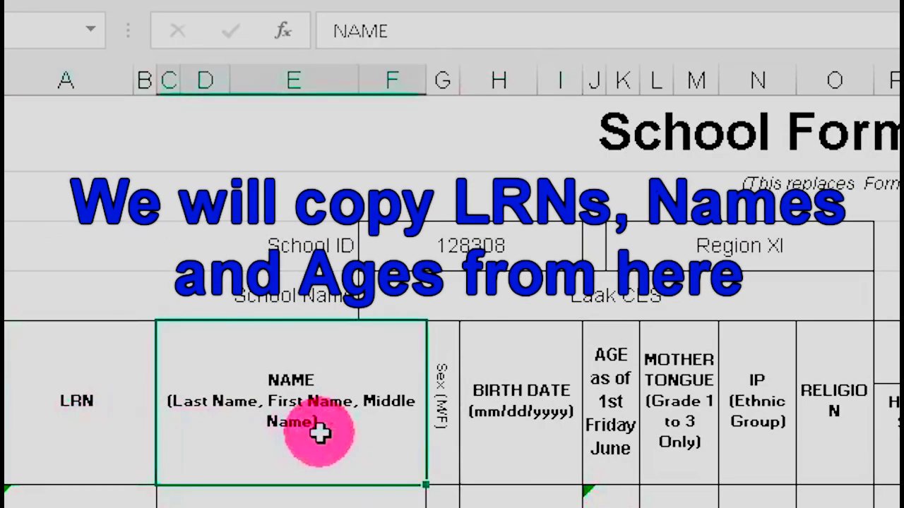
left_click(606, 381)
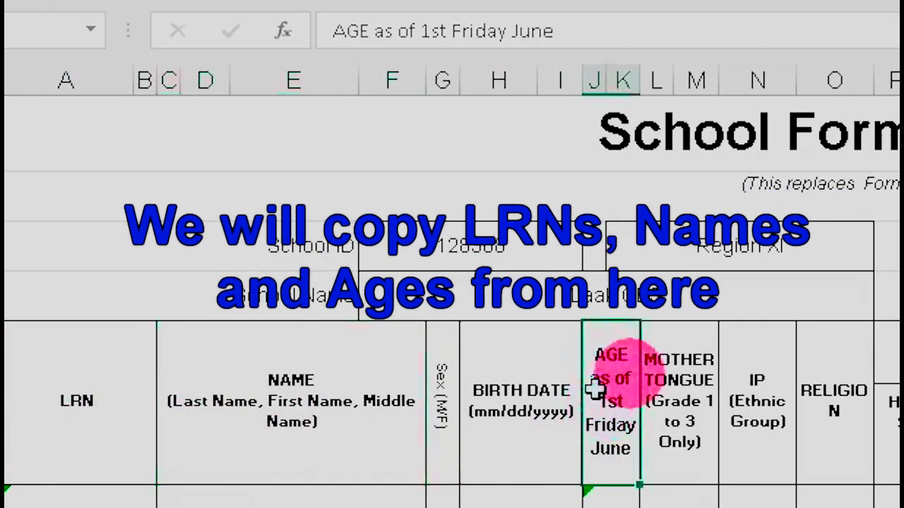
left_click(95, 353)
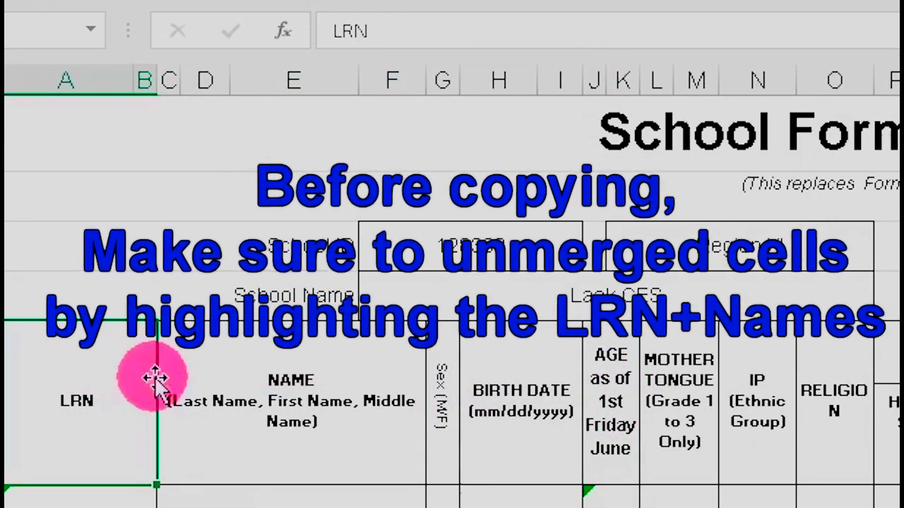
Step: Unmerge the LRN and name cells of all learners in rows 7 to 44 of the School Form 1 register
left_click_drag(89, 490, 113, 279)
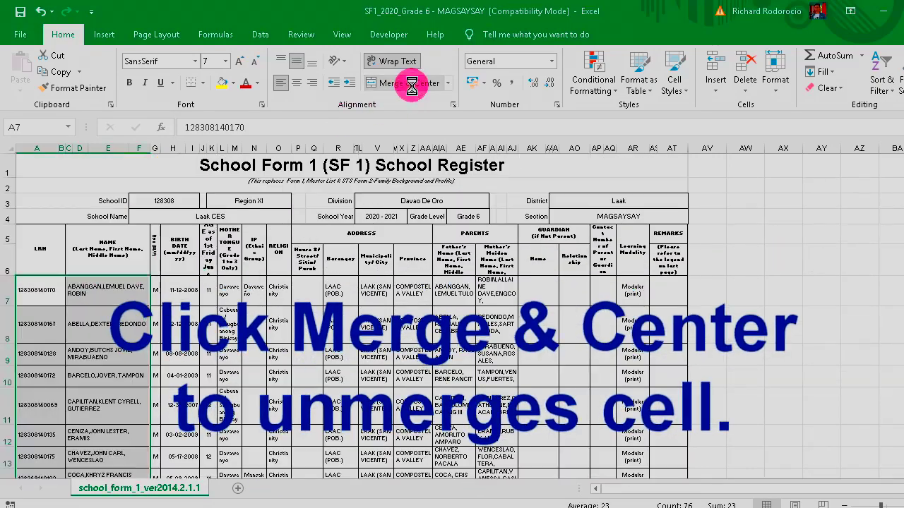
left_click(414, 85)
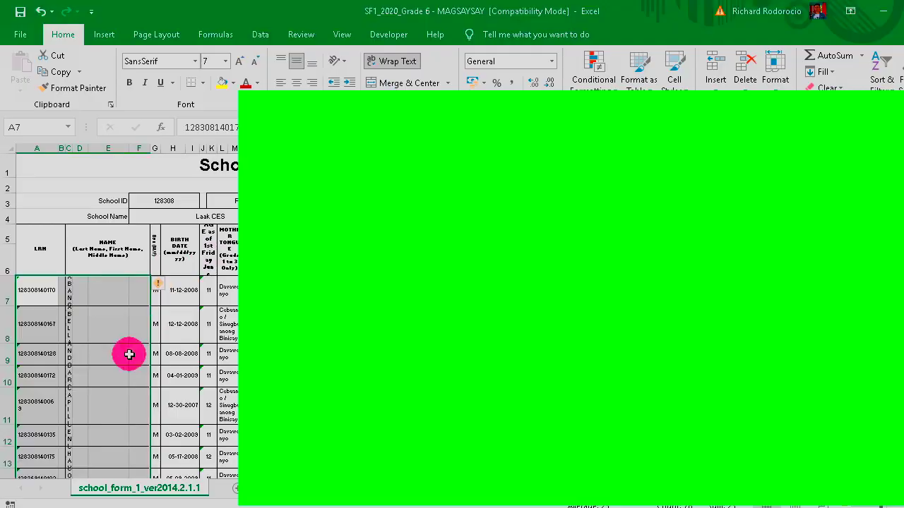
left_click(119, 317)
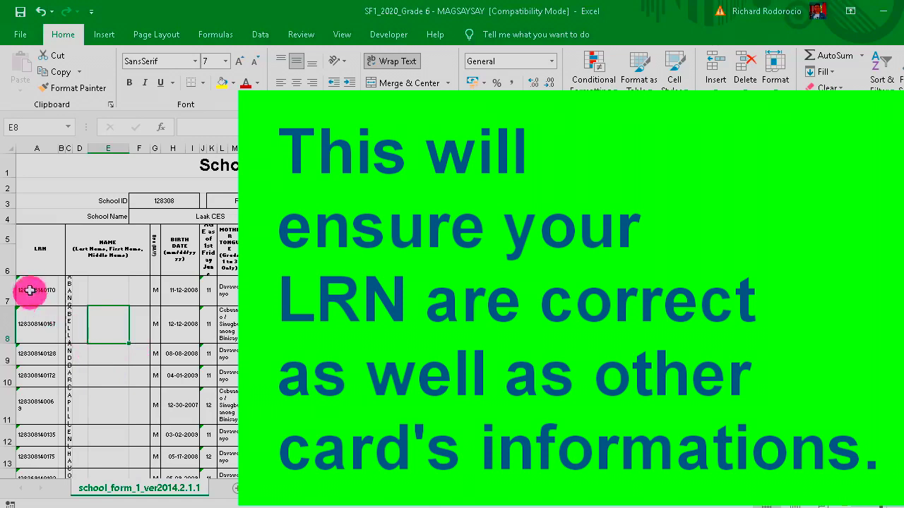
Step: Copy the male learners' LRNs from A7:A29 into the 1ST QUARTER sheet of SF9 WITH MODALITY, starting at cell C3
left_click_drag(27, 339, 39, 223)
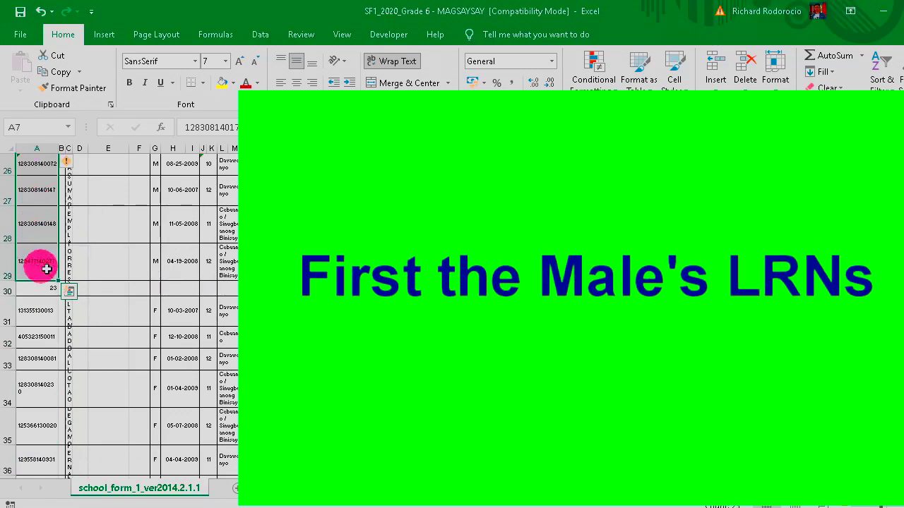
left_click_drag(46, 269, 46, 269)
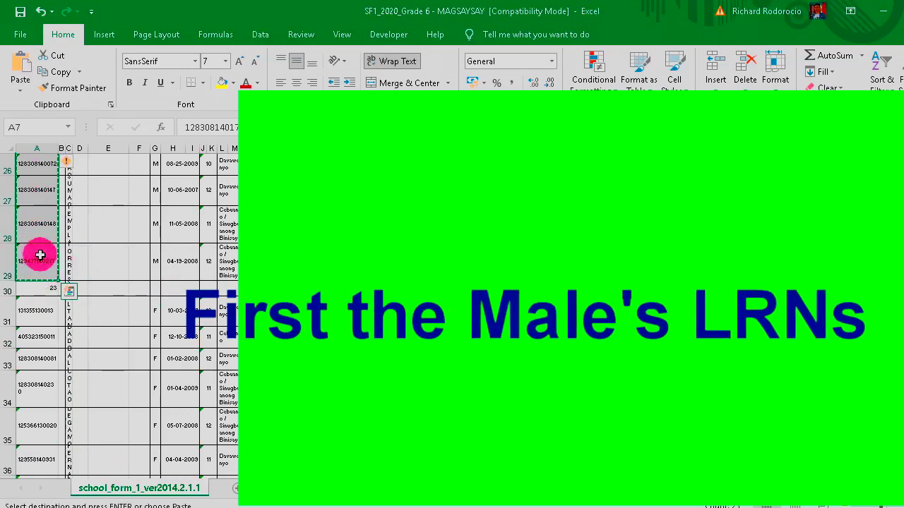
key("alt+Tab")
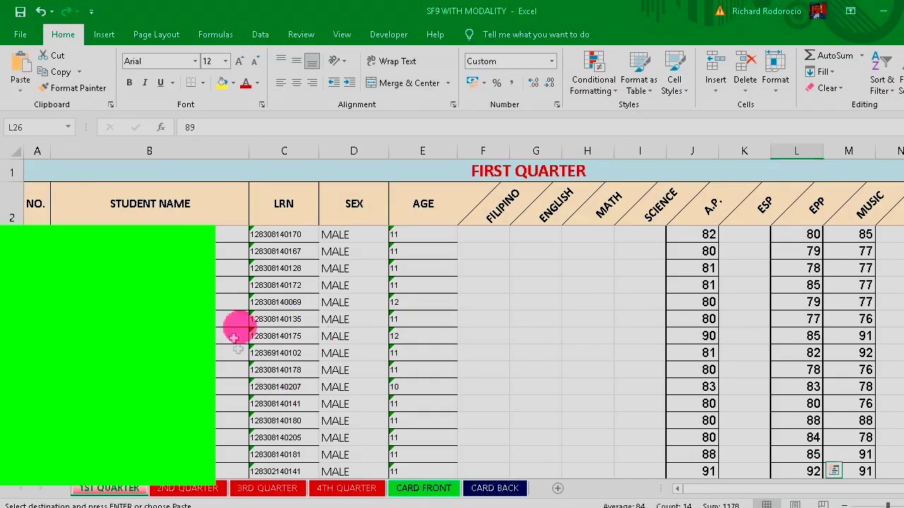
left_click(271, 231)
key("ctrl+v")
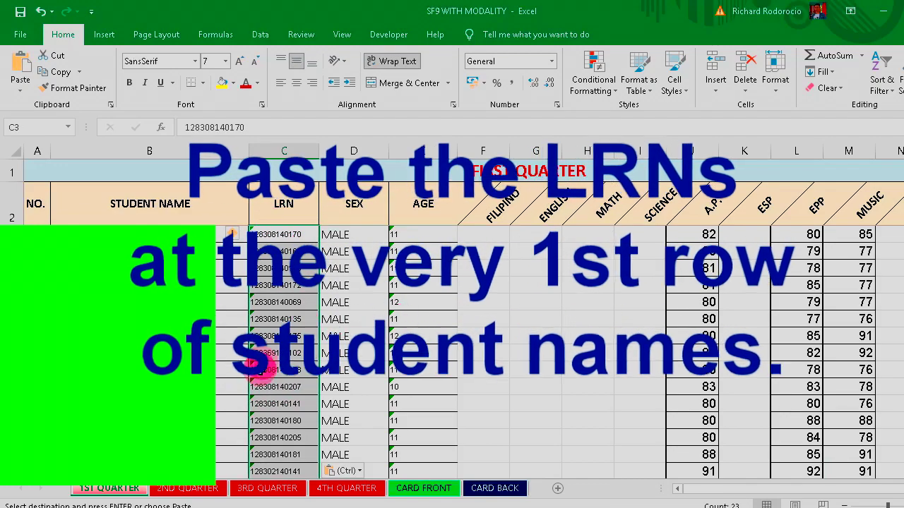
scroll(275, 372, "down", 1)
scroll(274, 372, "up", 1)
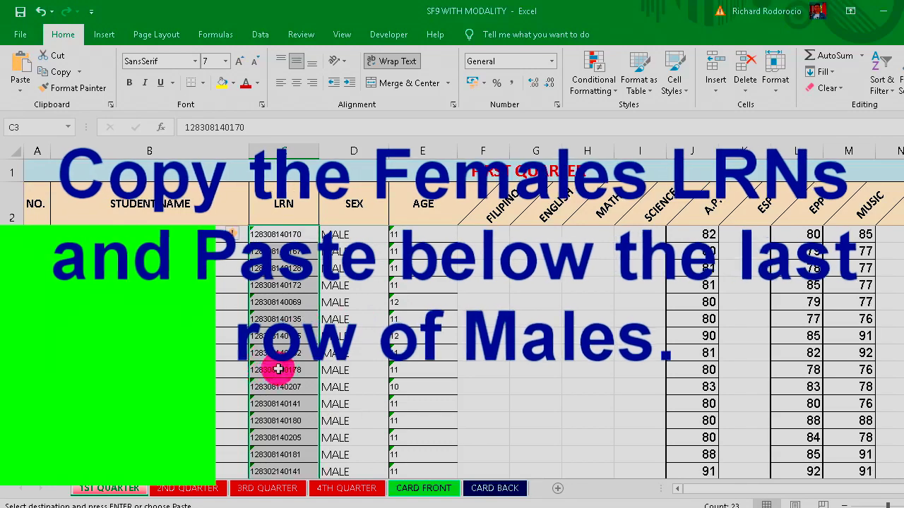
Step: Copy the female learners' LRNs from A31:A44 of the register into the LRN column of SF9 WITH MODALITY, starting at C26
scroll(276, 370, "down", 6)
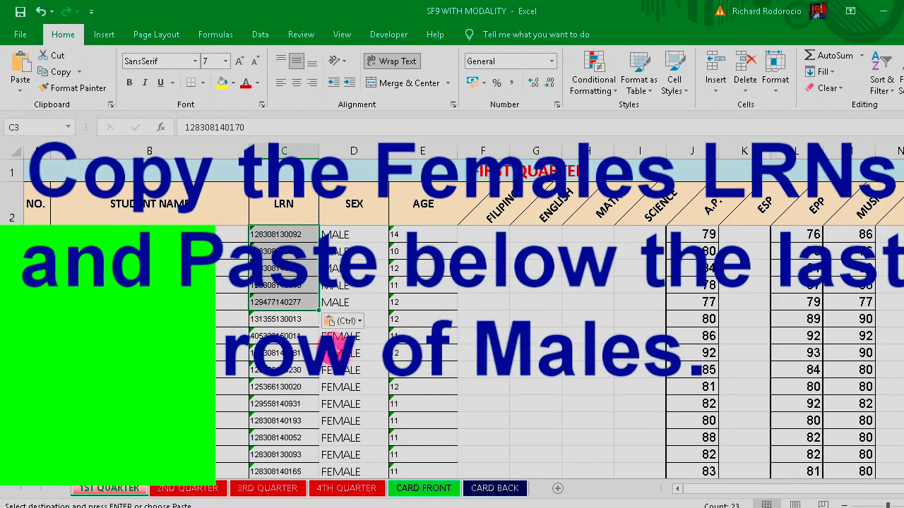
key("alt+Tab")
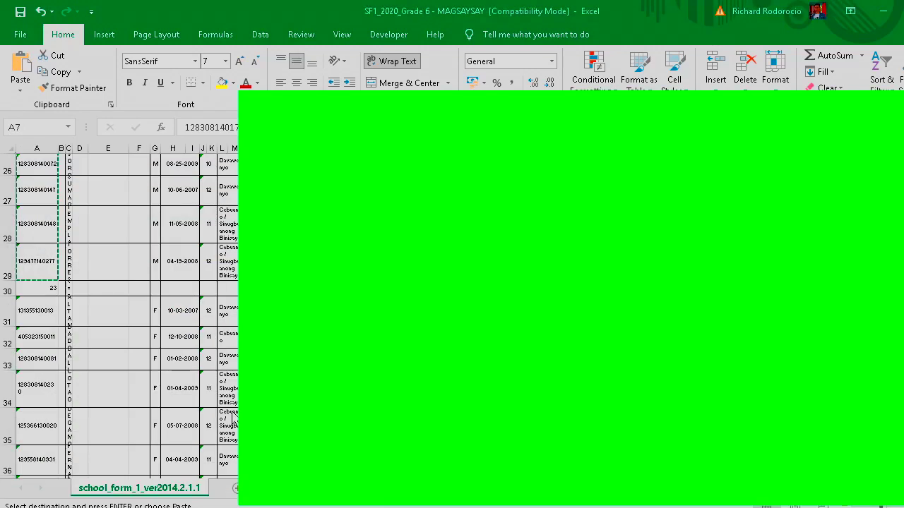
left_click_drag(39, 313, 42, 285)
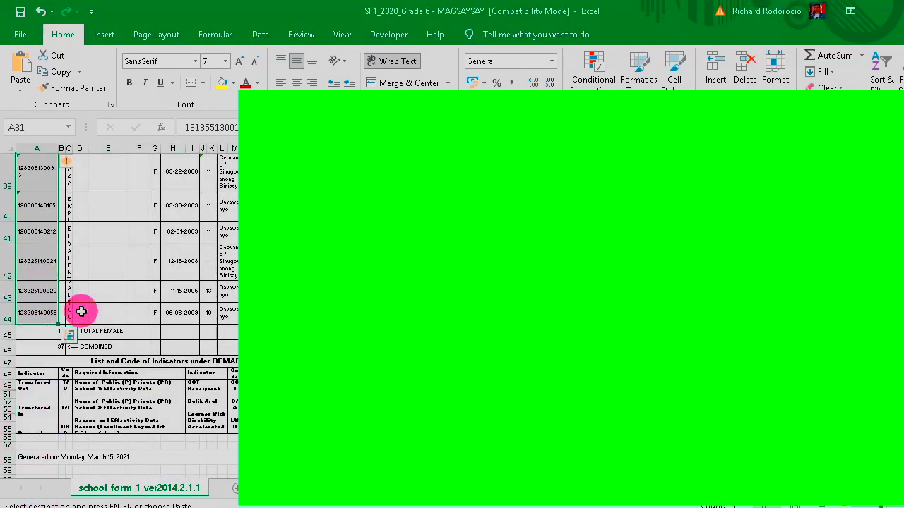
key("alt+Tab")
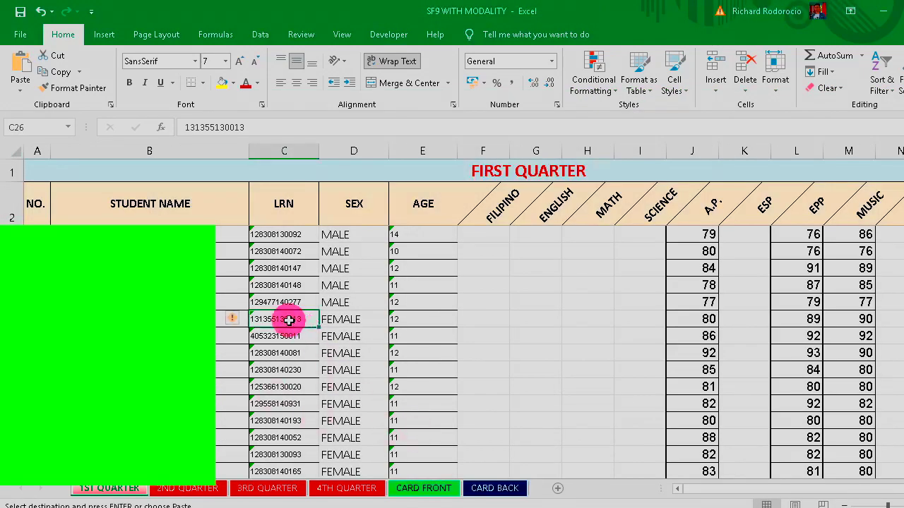
key("ctrl+v")
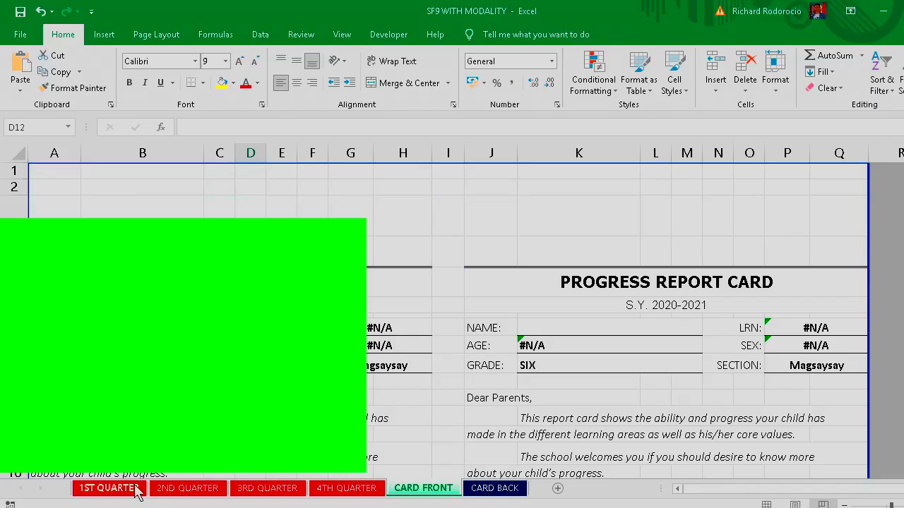
Step: Open the 1ST QUARTER sheet and bring the learning area columns into view, selecting a cell under A.P
left_click(135, 488)
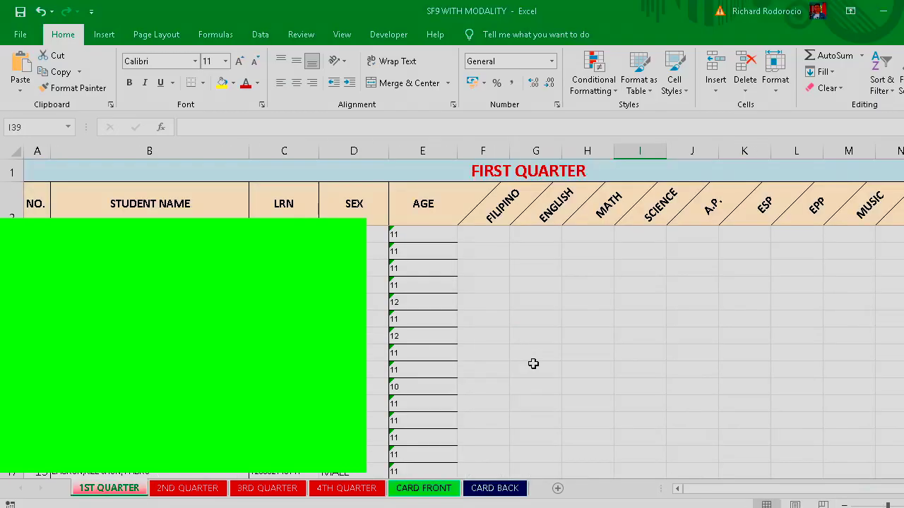
left_click(500, 171)
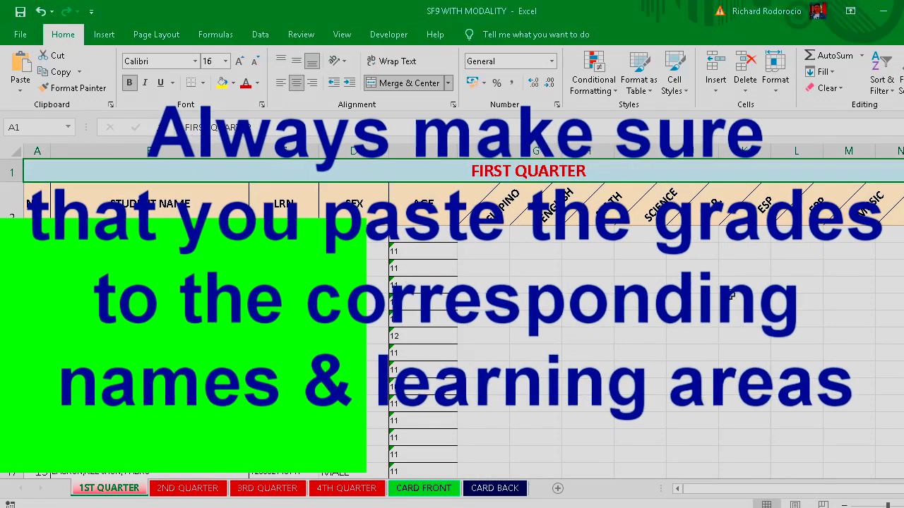
left_click_drag(710, 492, 767, 491)
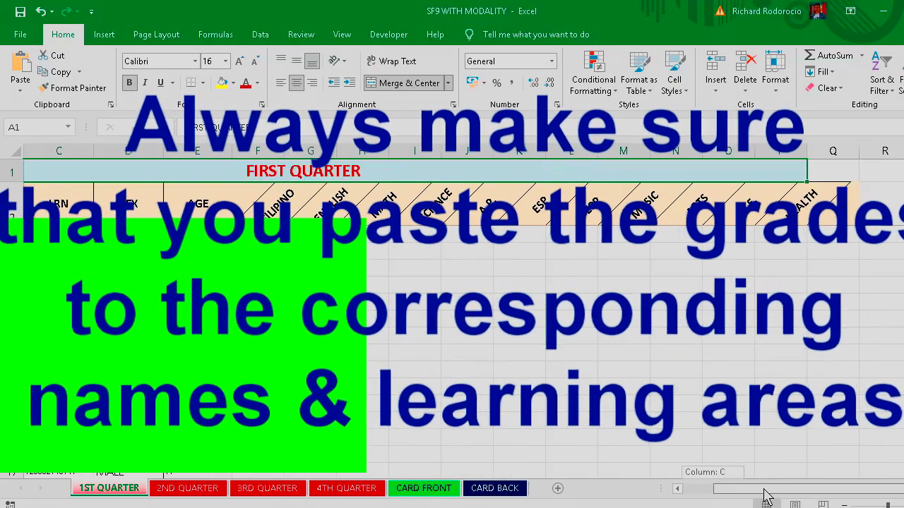
left_click(562, 353)
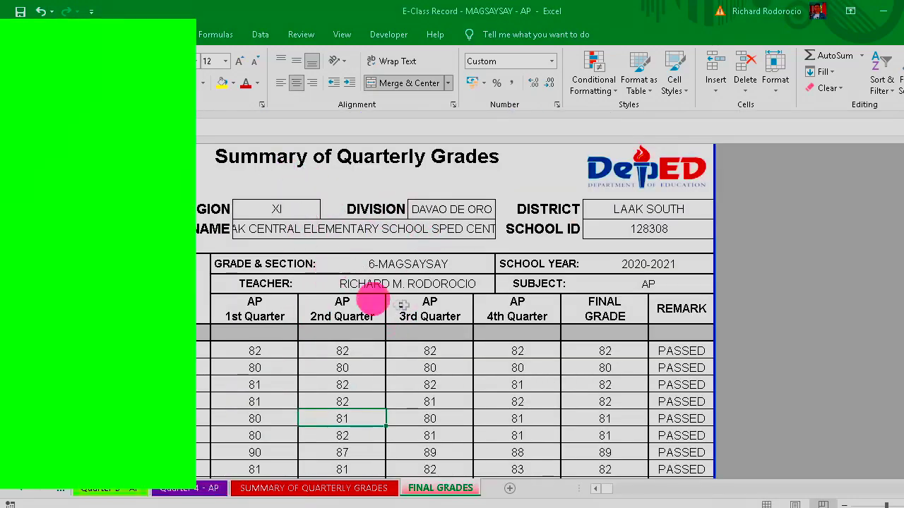
Step: Unmerge the male learners' AP 1st Quarter grade cells on the FINAL GRADES sheet of the MAGSAYSAY AP class record
left_click(403, 305)
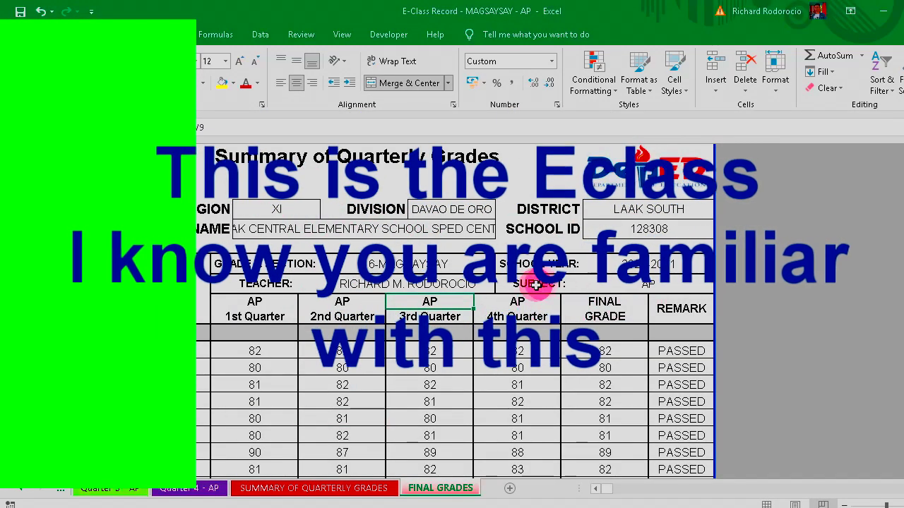
left_click(641, 286)
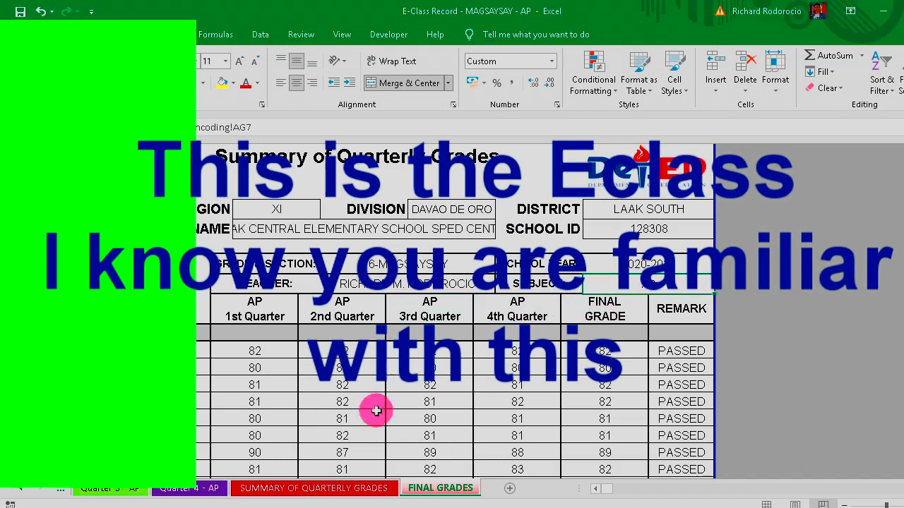
left_click(283, 382)
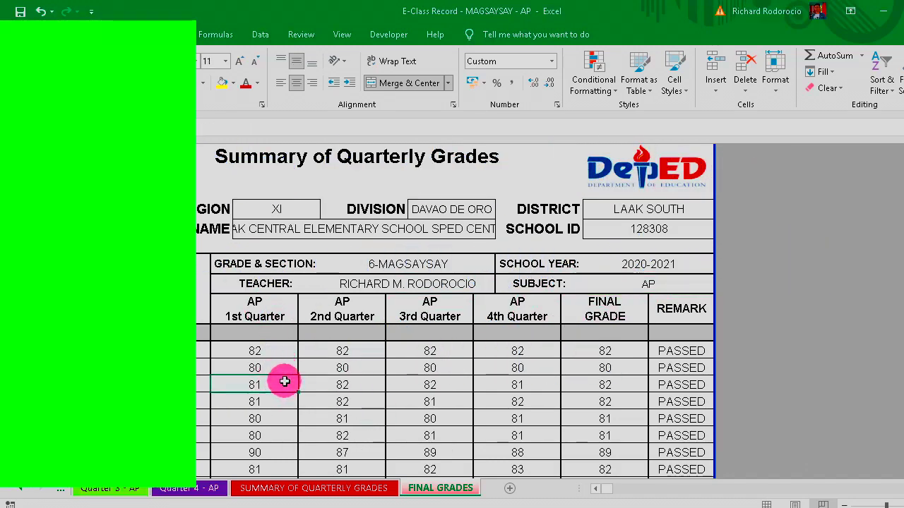
left_click_drag(263, 348, 268, 440)
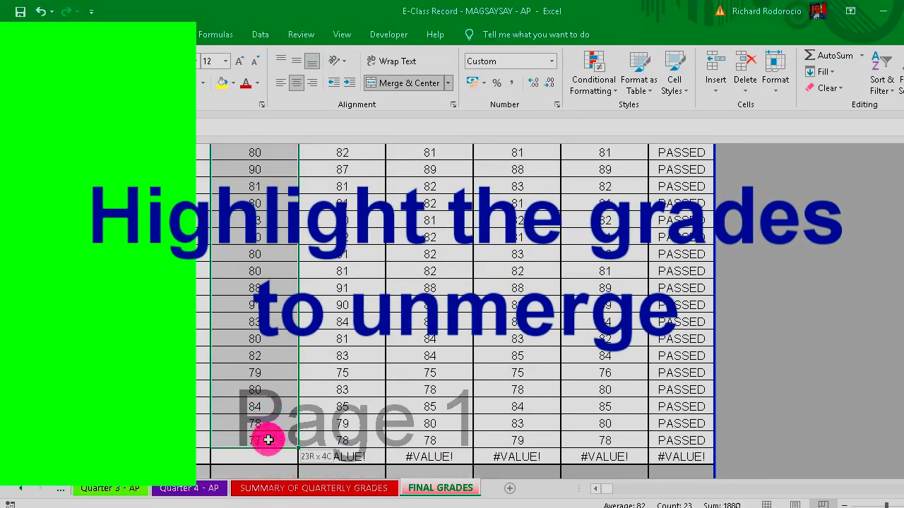
left_click(409, 84)
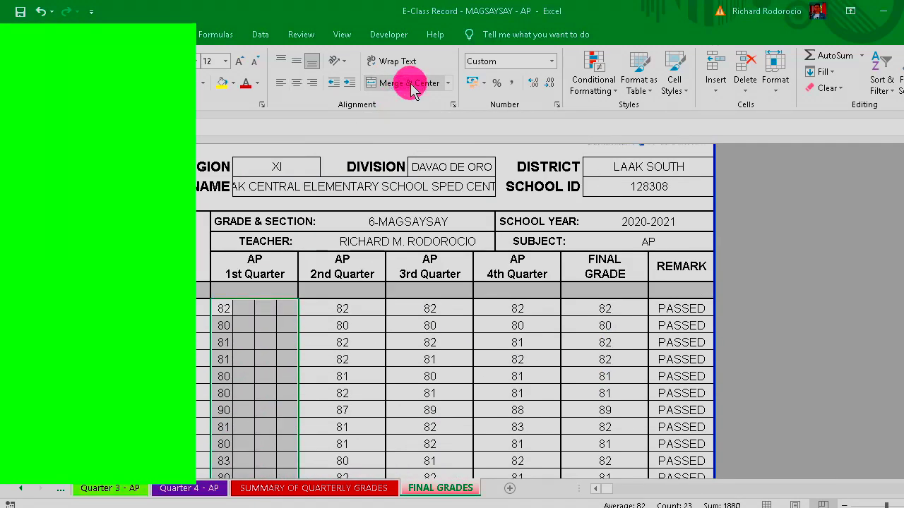
Step: Copy the male learners' AP 1st Quarter grades into the A.P. column of the 1ST QUARTER sheet, starting at the first student row
left_click(256, 326)
left_click_drag(231, 482, 224, 456)
key("ctrl+c")
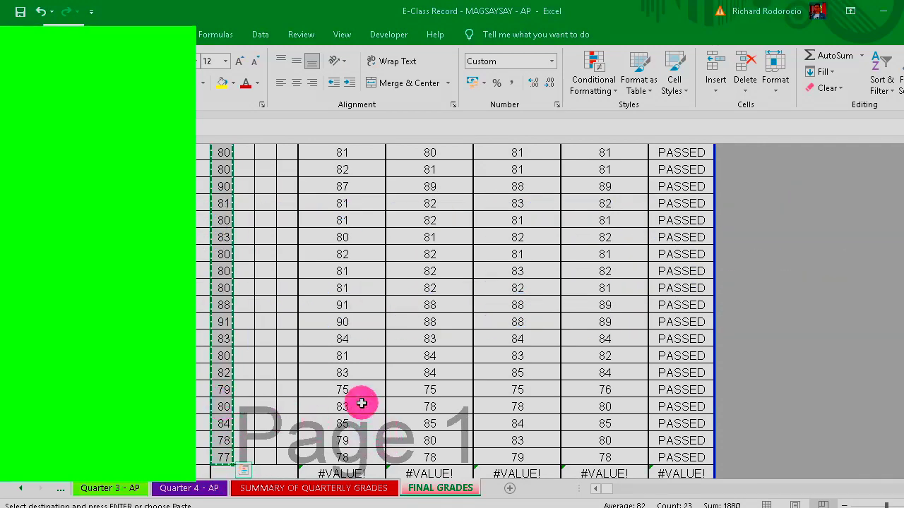
key("alt+Tab")
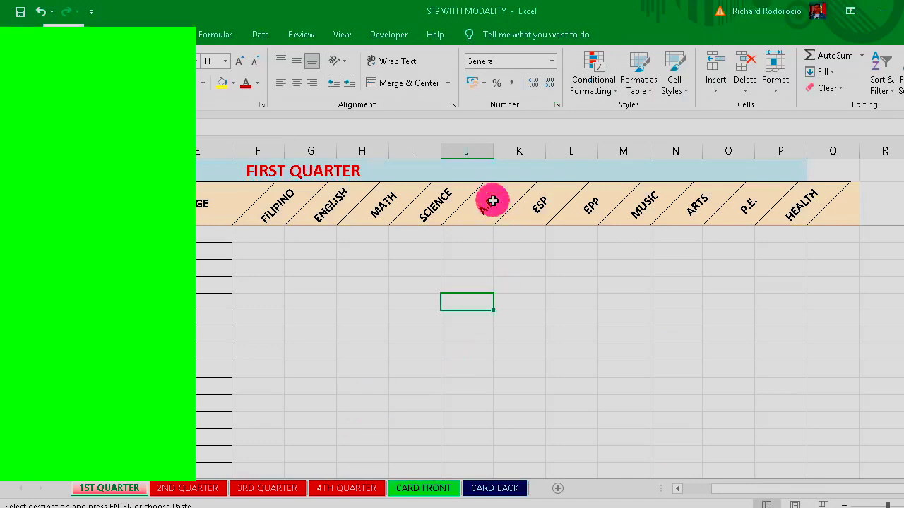
left_click(464, 234)
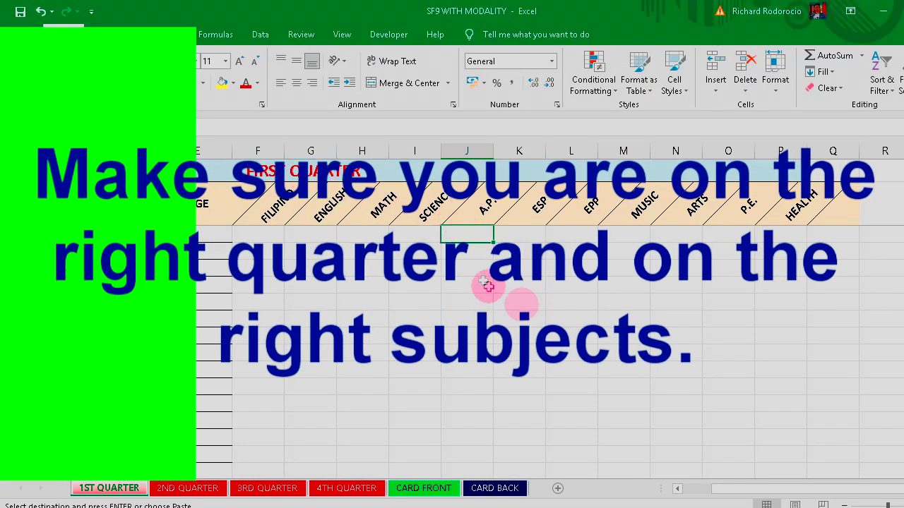
key("ctrl+v")
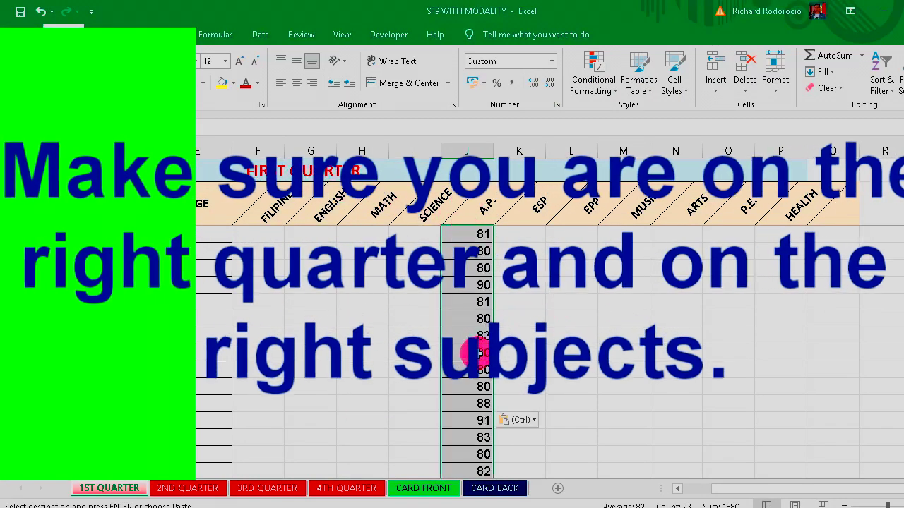
scroll(482, 413, "down", 1)
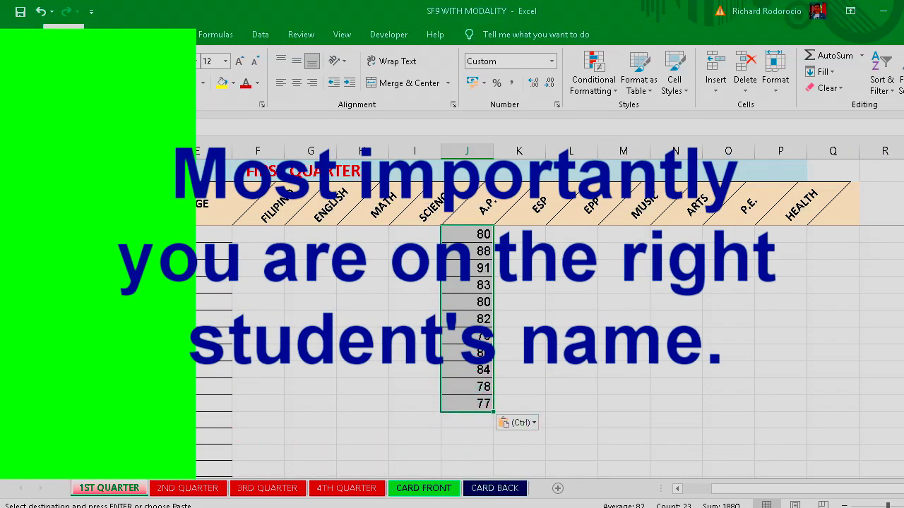
Step: Unmerge the female learners' AP 1st Quarter grade cells on the FINAL GRADES sheet of the AP class record
key("alt+Tab")
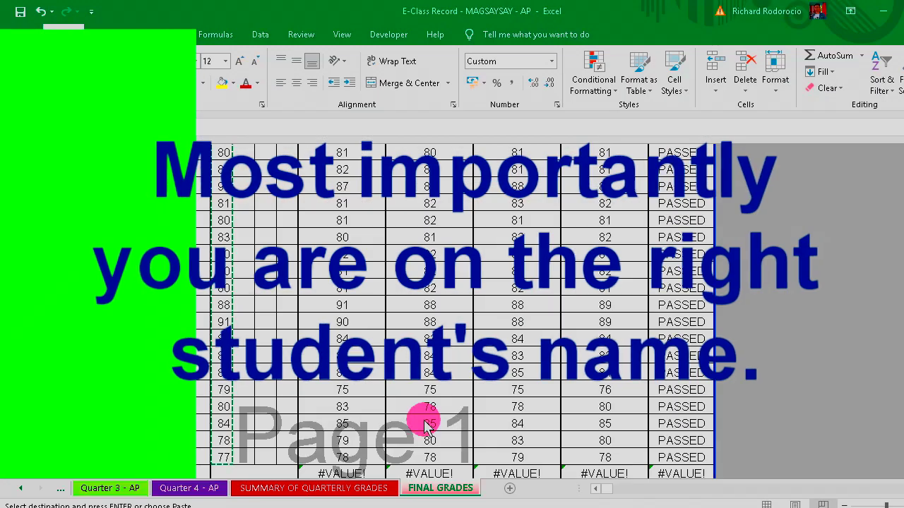
scroll(268, 373, "down", 5)
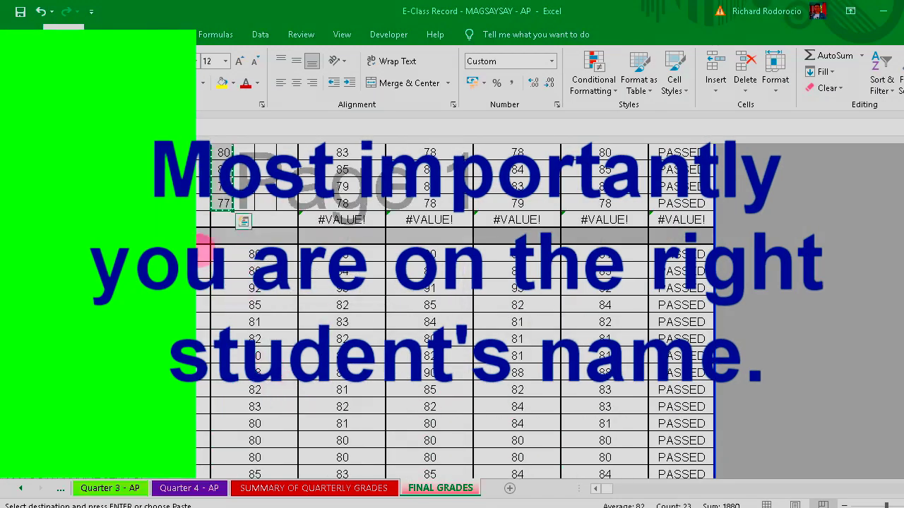
left_click_drag(241, 254, 252, 424)
left_click(407, 83)
Step: Copy the female learners' AP 1st Quarter grades into the A.P. column of the 1ST QUARTER sheet, starting at the first female learner's row
left_click(223, 202)
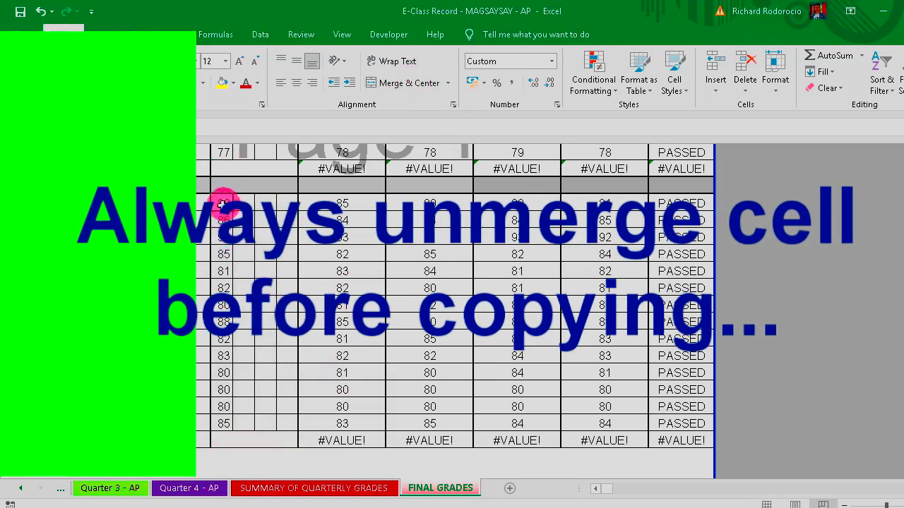
left_click_drag(222, 414, 223, 423)
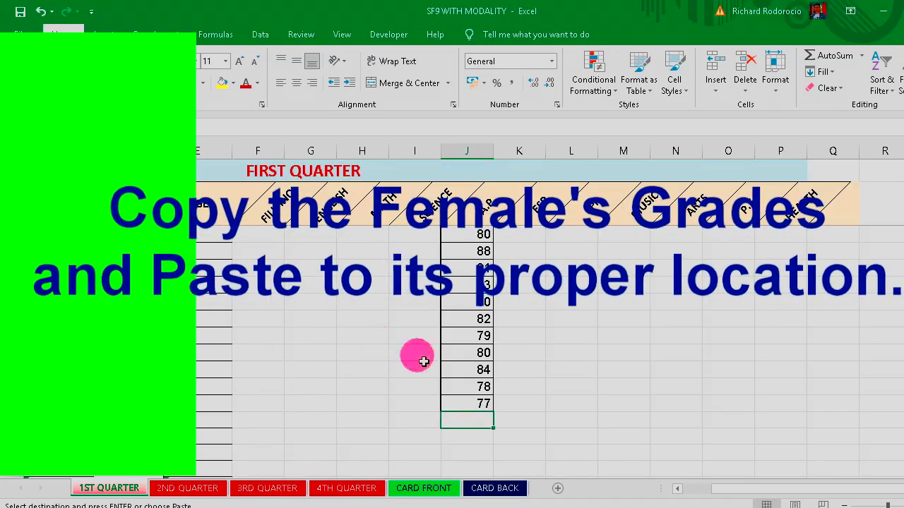
scroll(424, 402, "down", 2)
left_click(480, 346)
left_click(471, 319)
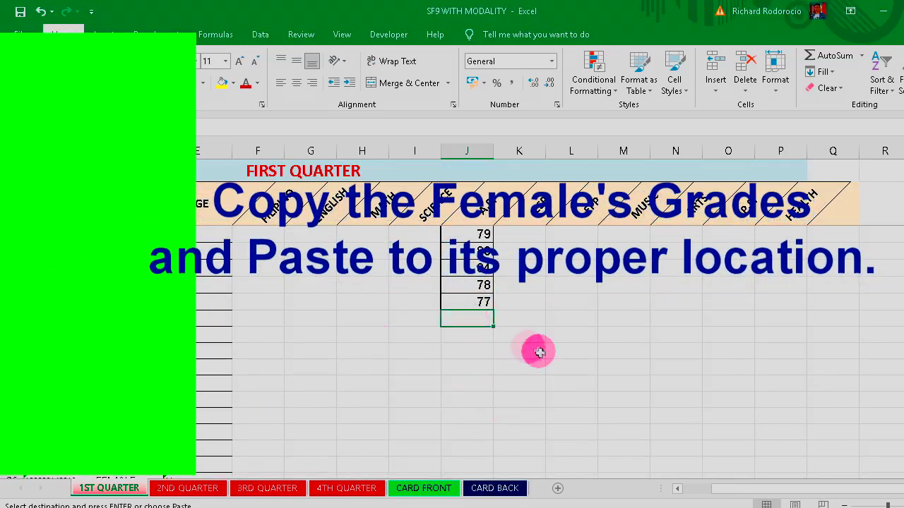
key("ctrl+v")
scroll(494, 363, "up", 3)
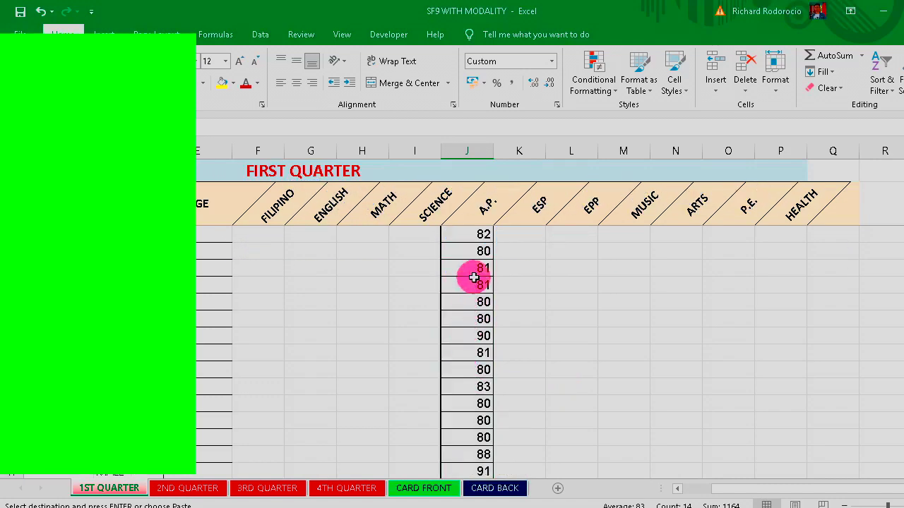
scroll(460, 325, "down", 4)
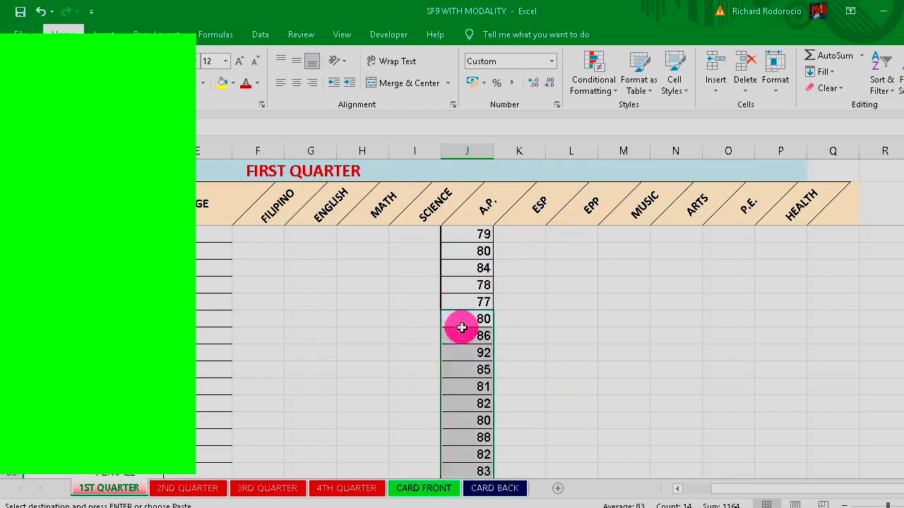
left_click(469, 417)
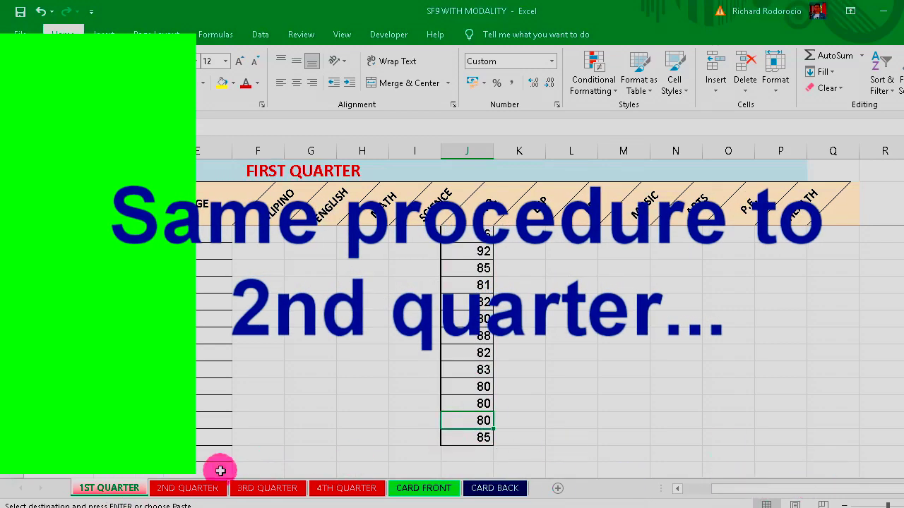
Step: Open the 2ND QUARTER sheet of the SF9 workbook, select a cell under A.P. and bring the learning area columns into view
left_click(191, 489)
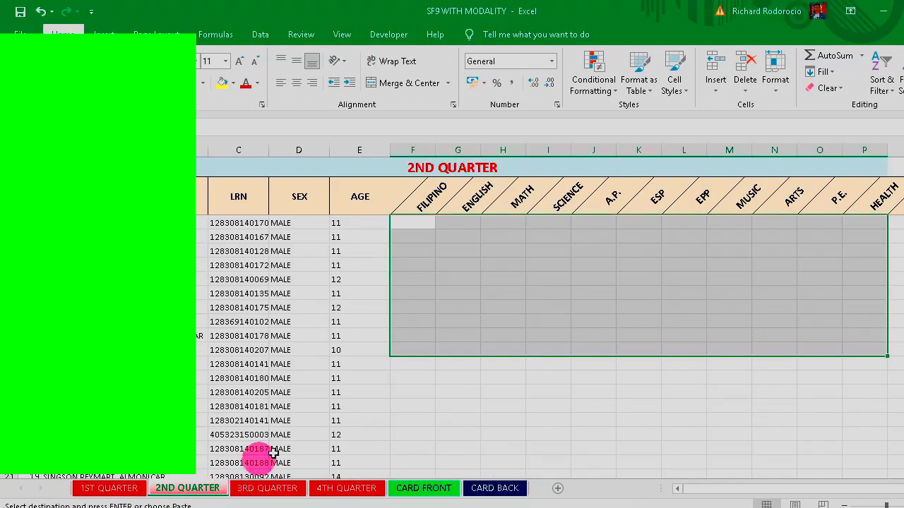
left_click(607, 346)
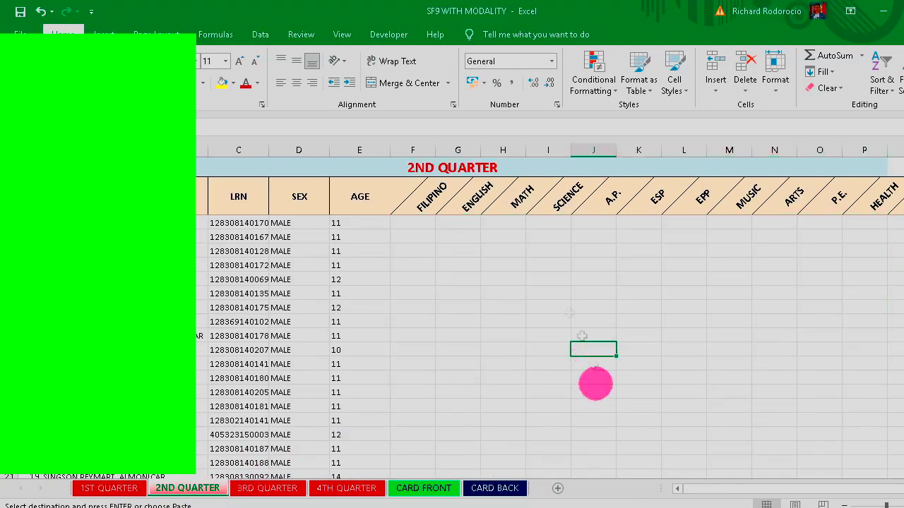
left_click_drag(749, 487, 807, 482)
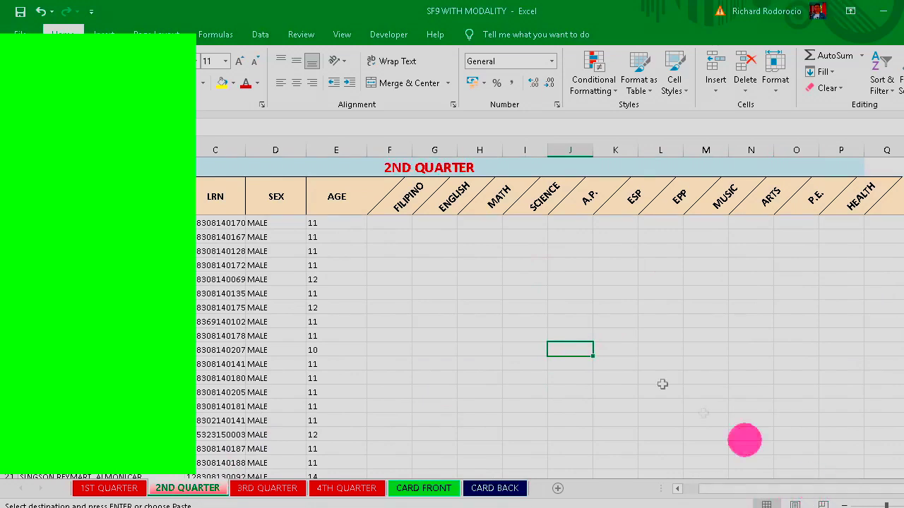
Step: Unmerge the male learners' AP 2nd Quarter, 3rd Quarter, 4th Quarter and FINAL GRADE cells together on the class record's FINAL GRADES sheet
key("alt+Tab")
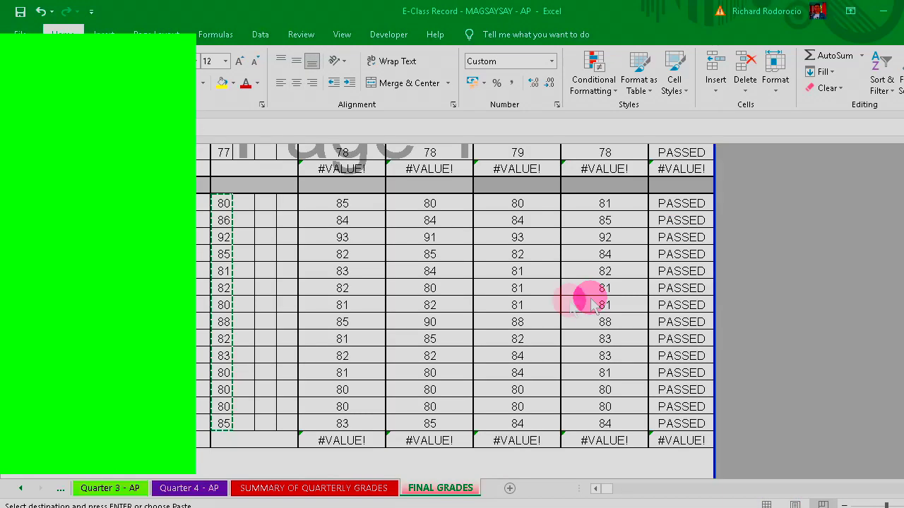
scroll(363, 312, "up", 10)
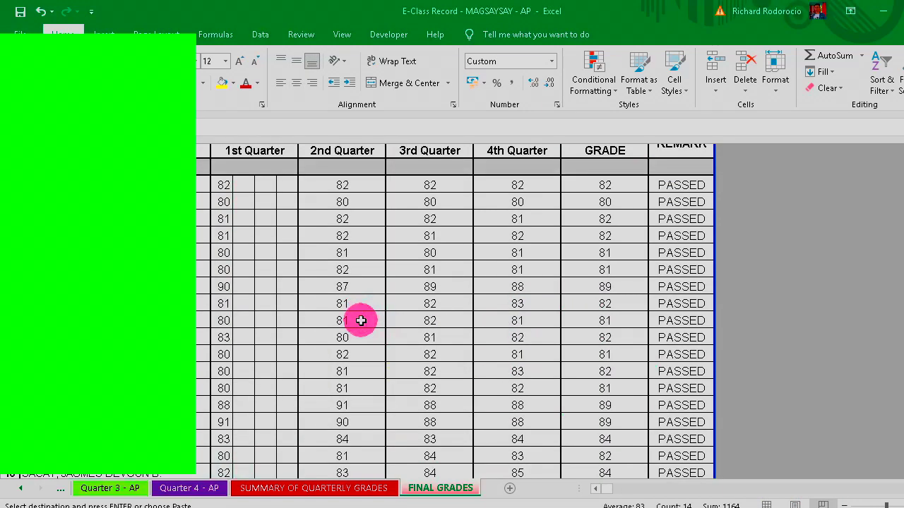
scroll(332, 157, "up", 2)
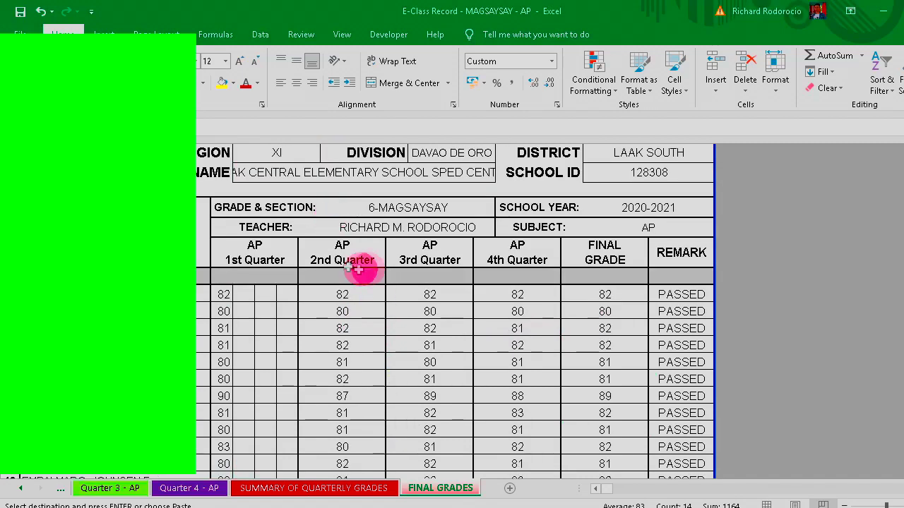
left_click_drag(340, 292, 356, 464)
key("ctrl+c")
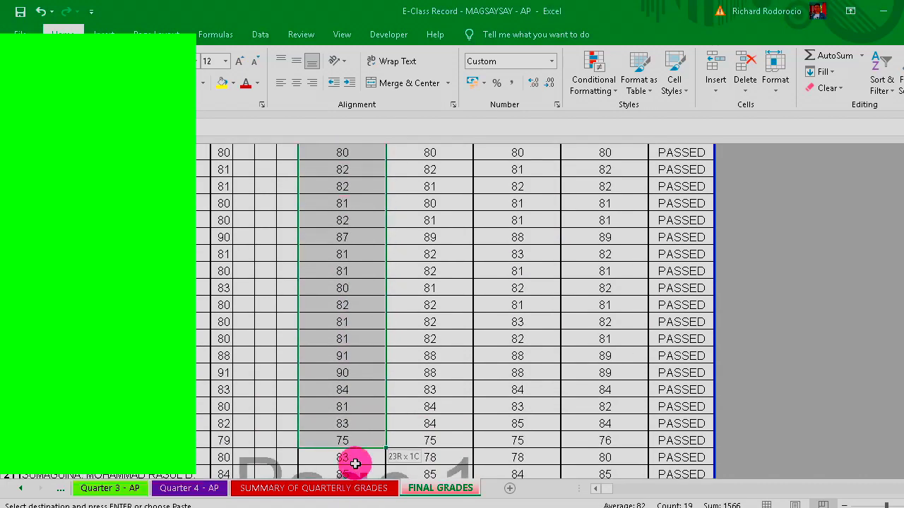
left_click_drag(360, 502, 585, 383)
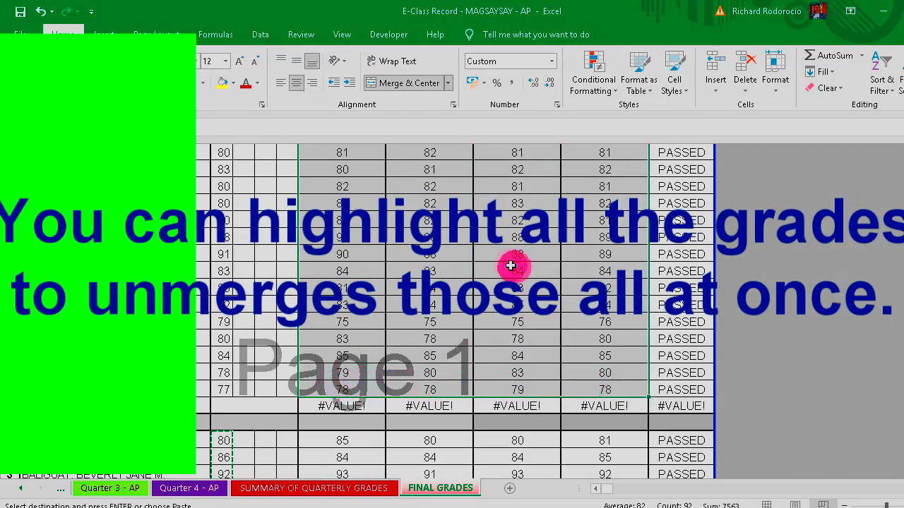
left_click(402, 83)
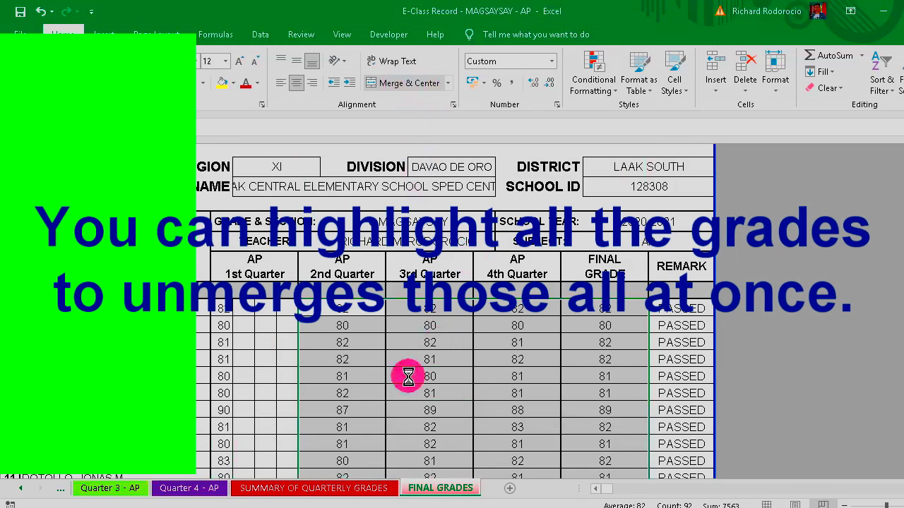
left_click(402, 84)
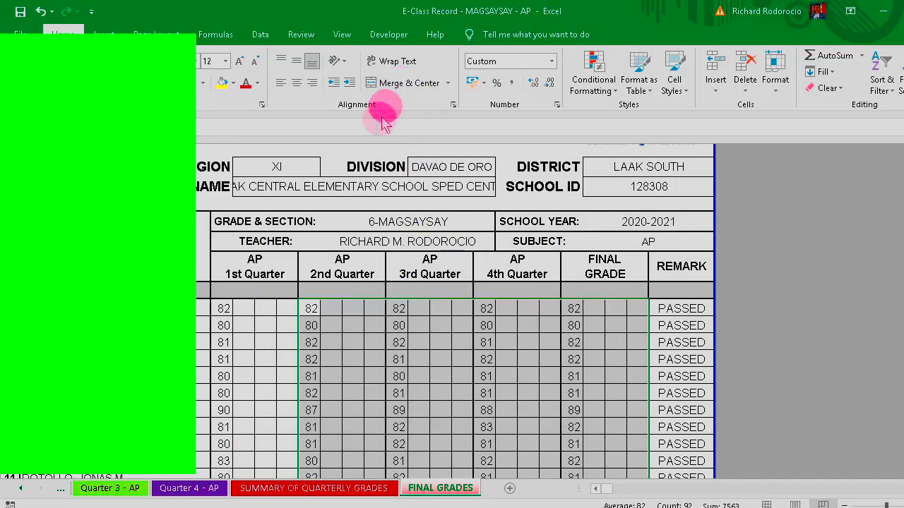
Step: Copy the male learners' AP 2nd Quarter grades into the A.P. column of the 2ND QUARTER sheet, starting at the first student row
left_click(346, 341)
scroll(353, 353, "down", 1)
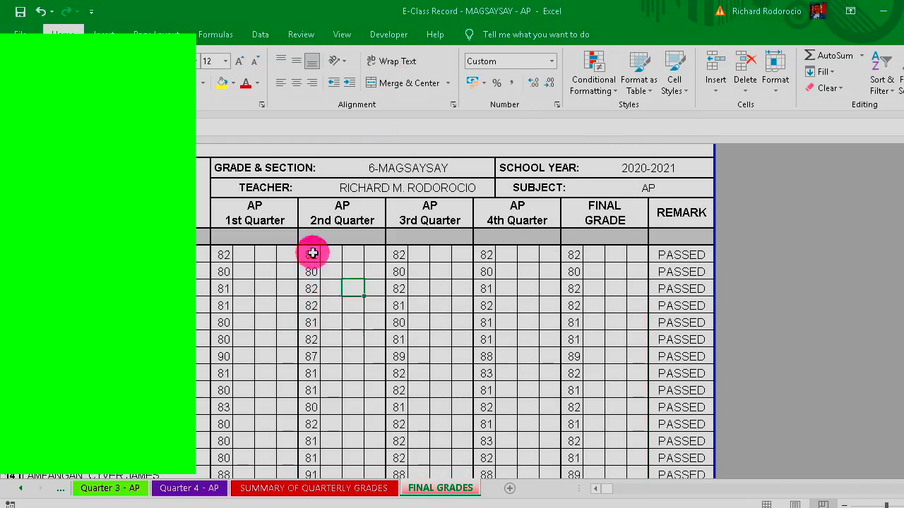
left_click_drag(313, 253, 312, 356)
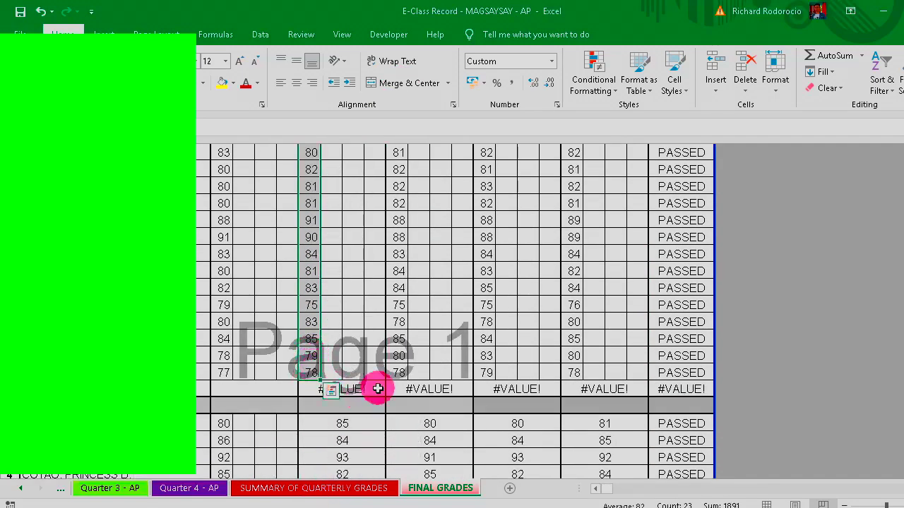
key("ctrl+Tab")
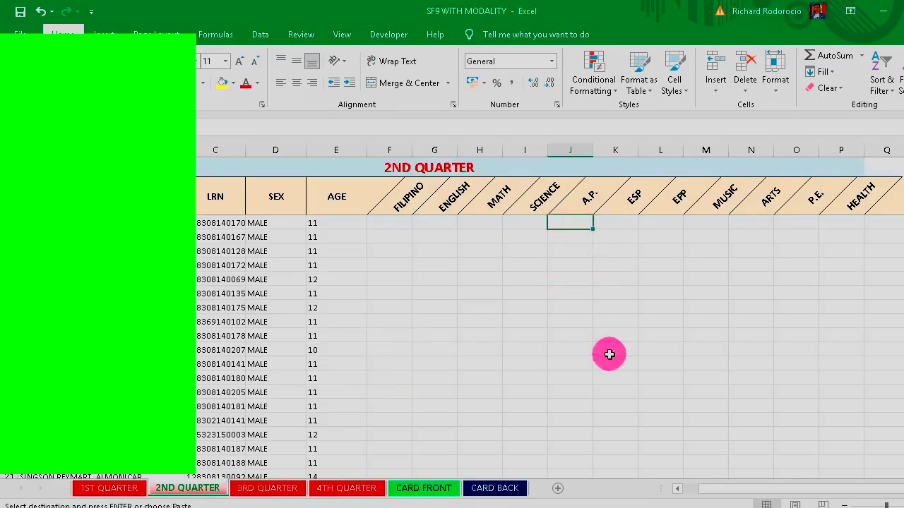
key("ctrl+v")
scroll(565, 395, "down", 6)
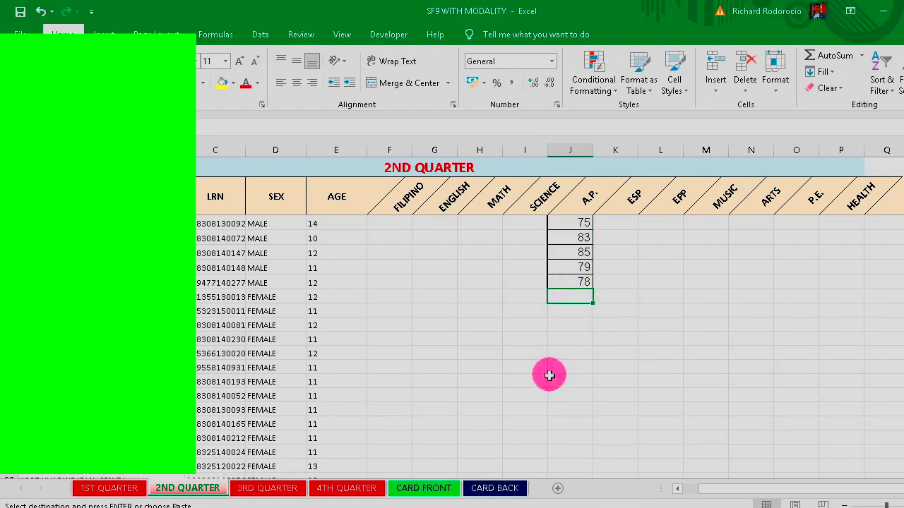
Step: Locate the first female learner's row on the 2ND QUARTER sheet and select its A.P. cell
scroll(550, 375, "up", 1)
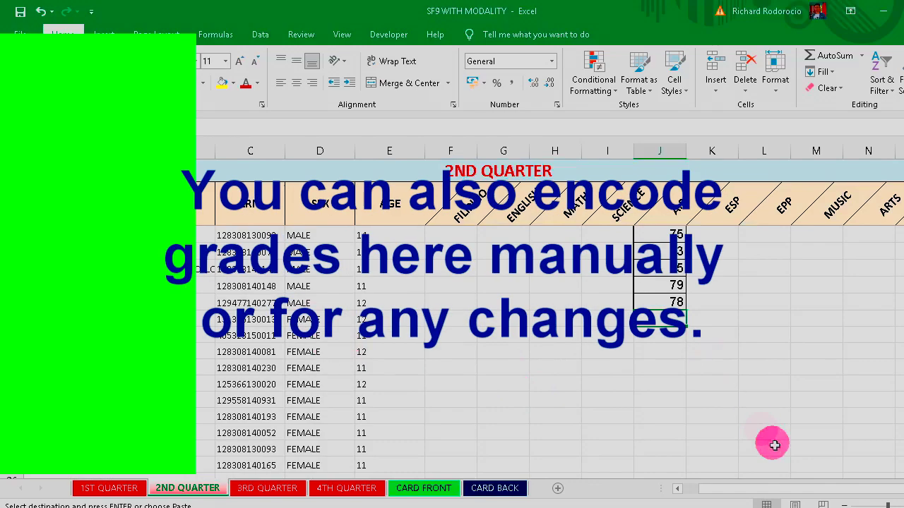
left_click_drag(775, 485, 812, 484)
left_click_drag(747, 484, 660, 460)
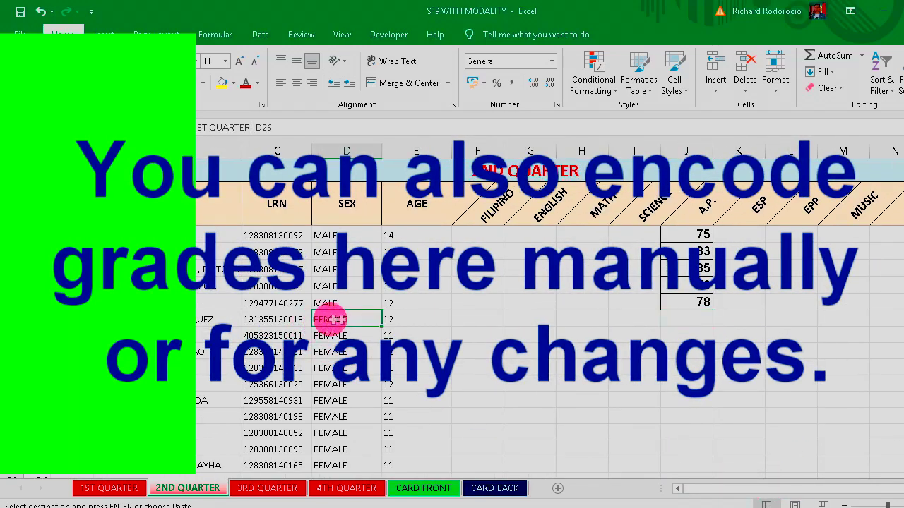
left_click(662, 322)
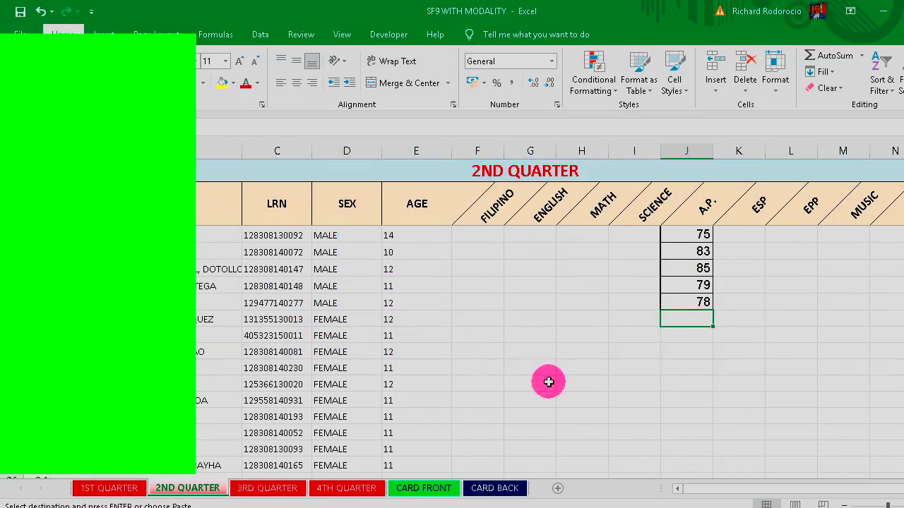
Step: Unmerge the female learners' AP 2nd Quarter through FINAL GRADE cells on the FINAL GRADES sheet of the AP class record
key("alt+Tab")
key("ctrl+v")
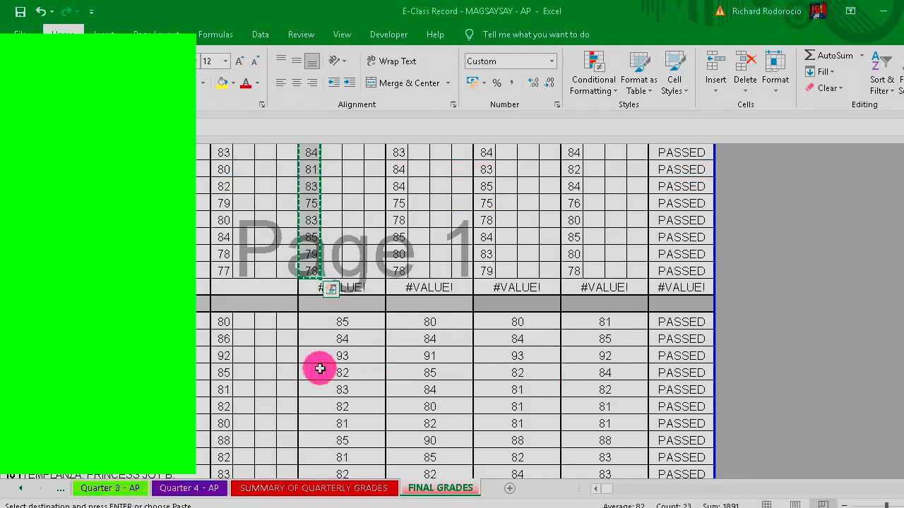
left_click_drag(317, 323, 593, 388)
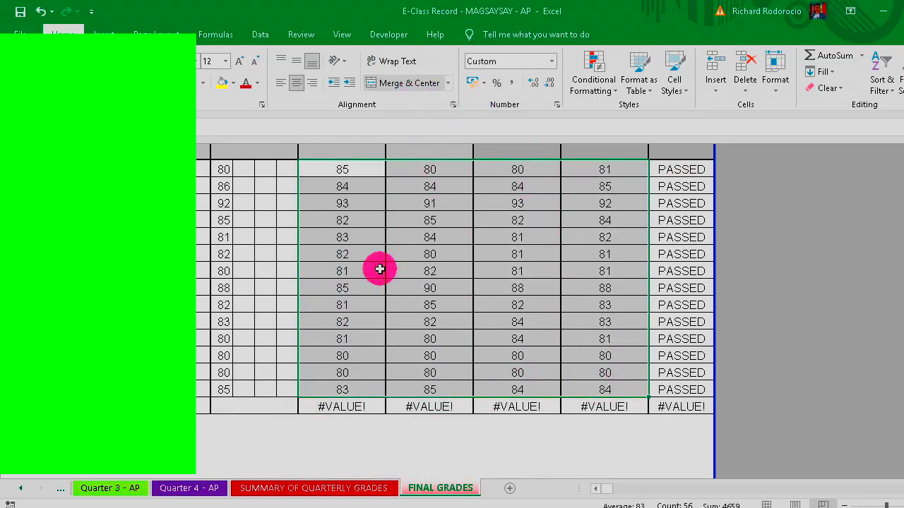
key("alt+h")
key("m")
key("u")
scroll(368, 279, "up", 2)
left_click(358, 305)
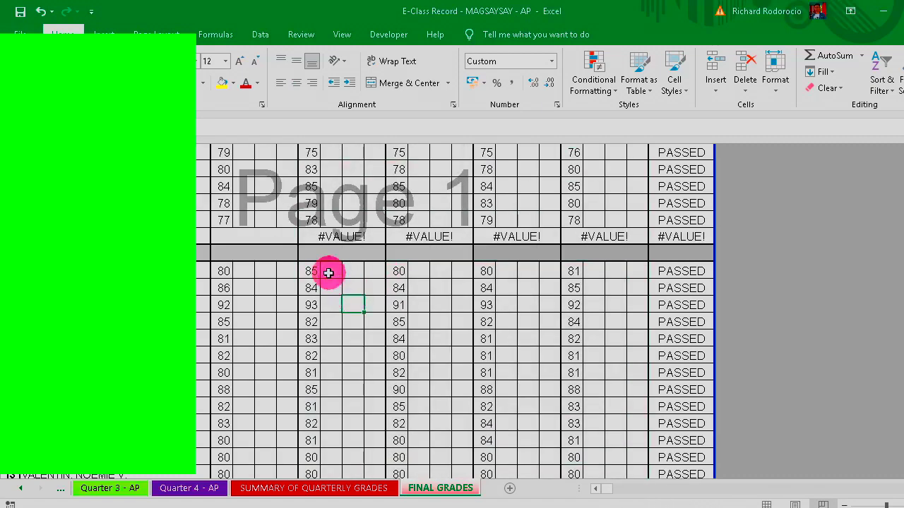
Step: Copy the female learners' AP 2nd Quarter grades into the A.P. column of the 2ND QUARTER sheet, starting at the first female learner's row
left_click_drag(311, 271, 318, 466)
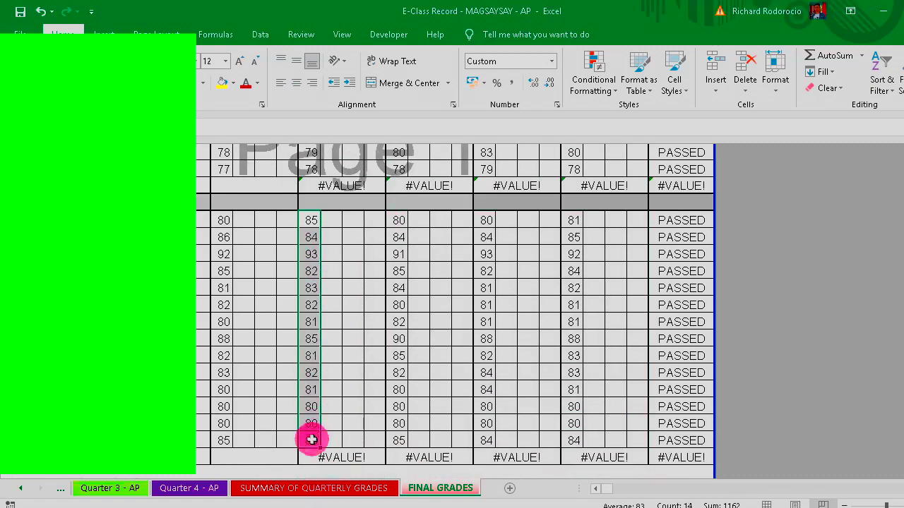
key("alt+Tab")
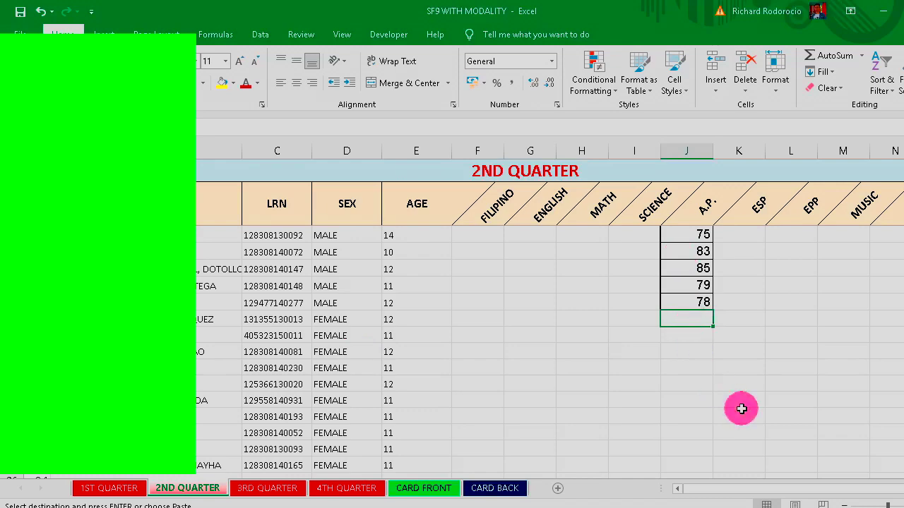
key("ctrl+v")
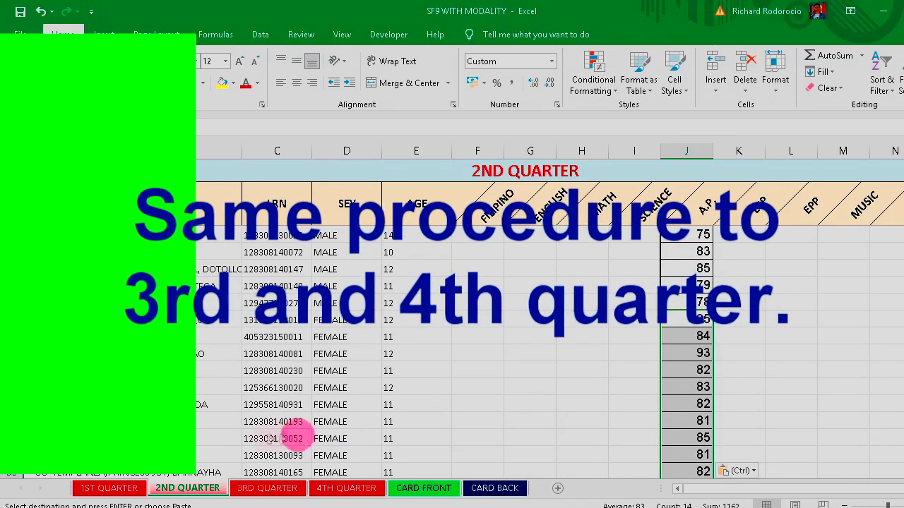
Step: Review the encoded subject grades on the 1ST QUARTER, 2ND QUARTER, 3RD QUARTER and 4TH QUARTER sheets
left_click(261, 489)
left_click(111, 488)
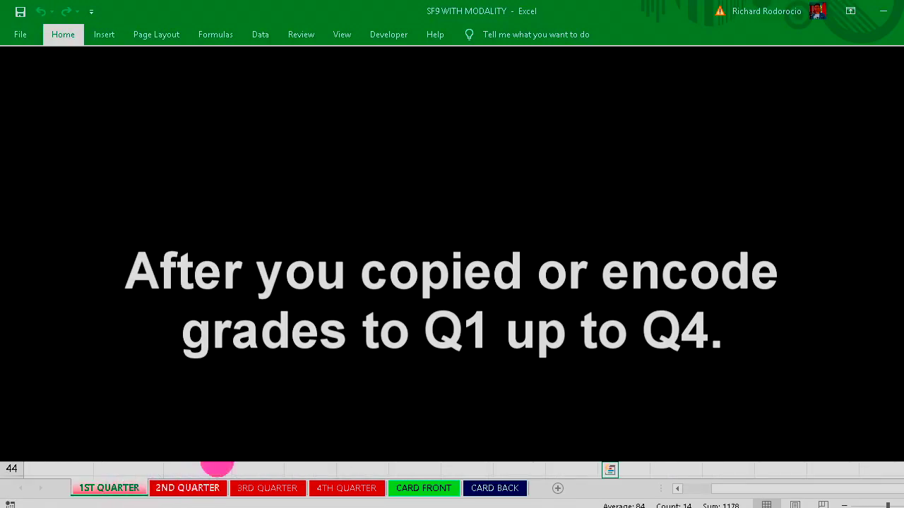
left_click(211, 488)
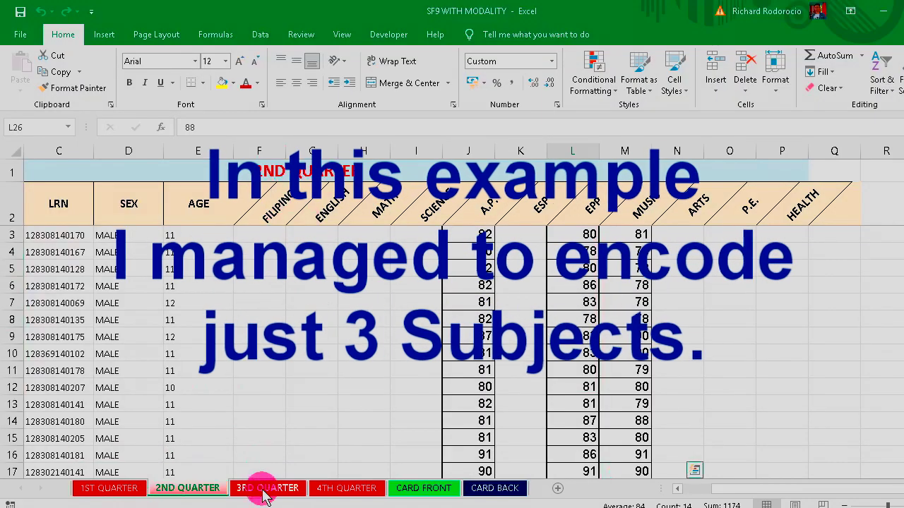
left_click(262, 489)
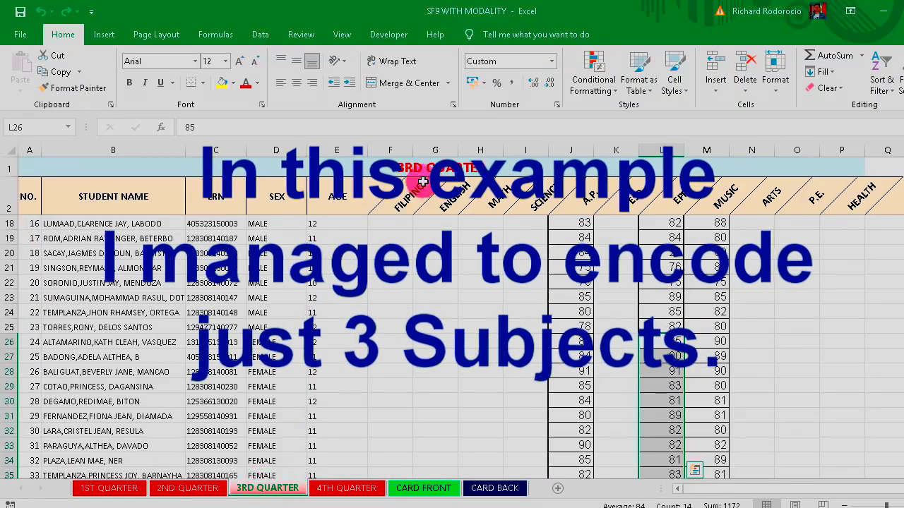
left_click(353, 488)
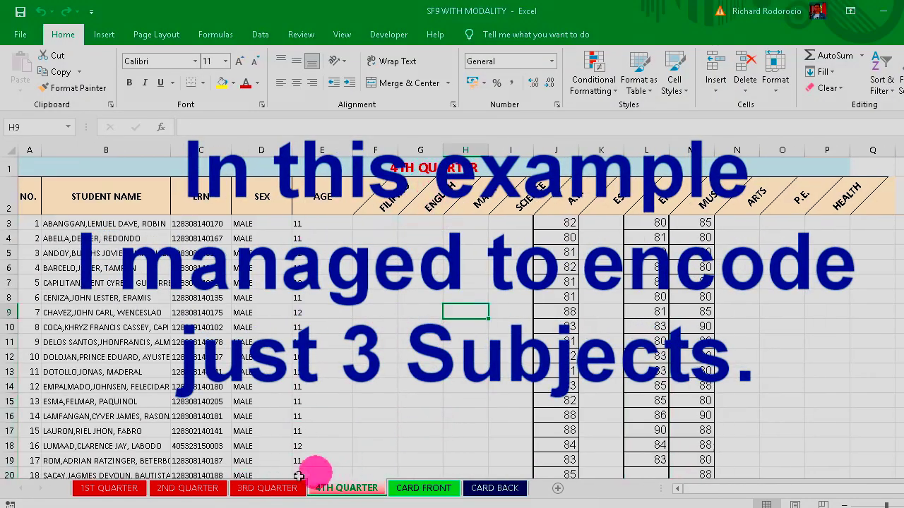
left_click(263, 490)
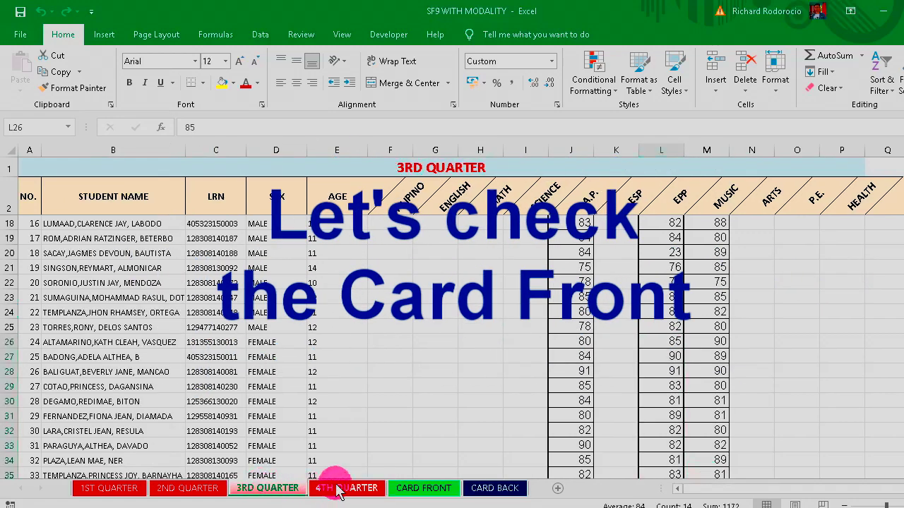
left_click(330, 489)
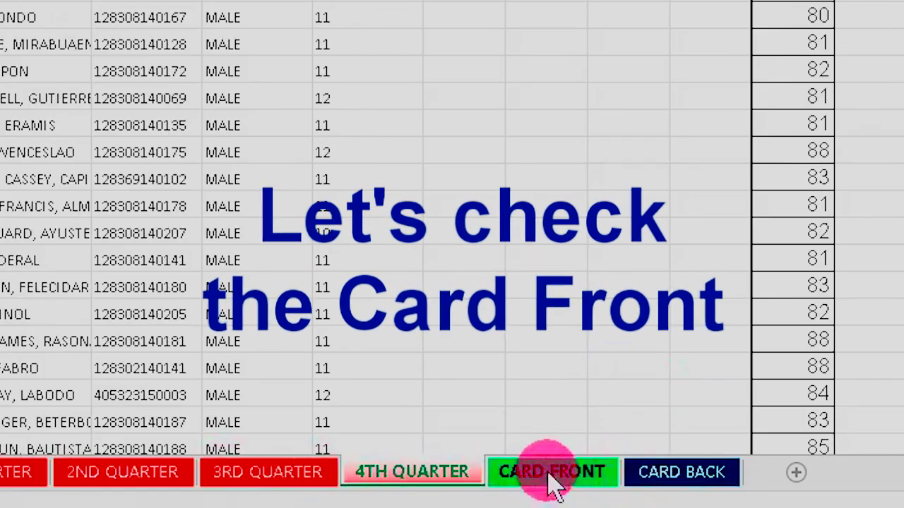
Step: On the CARD FRONT sheet, set the NAME field of the first report card to the first learner in the name list
left_click(554, 480)
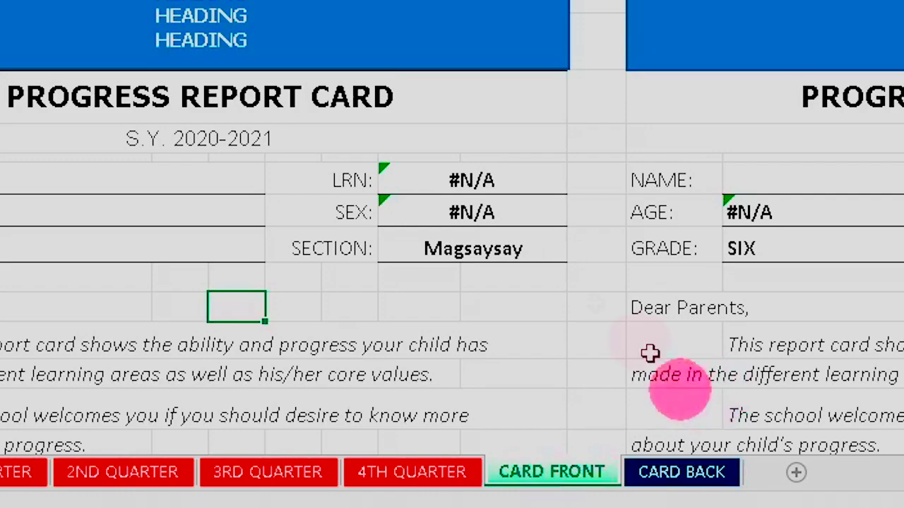
left_click(498, 255)
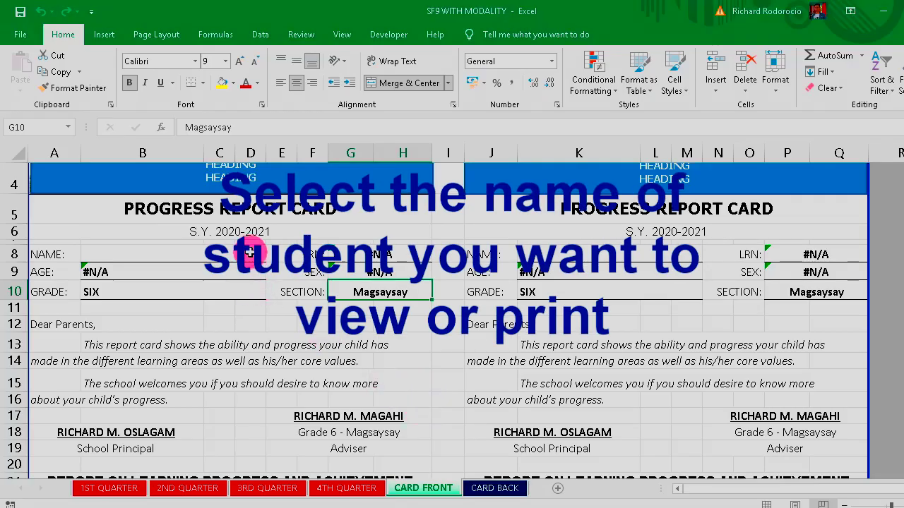
left_click(173, 256)
scroll(280, 349, "up", 1)
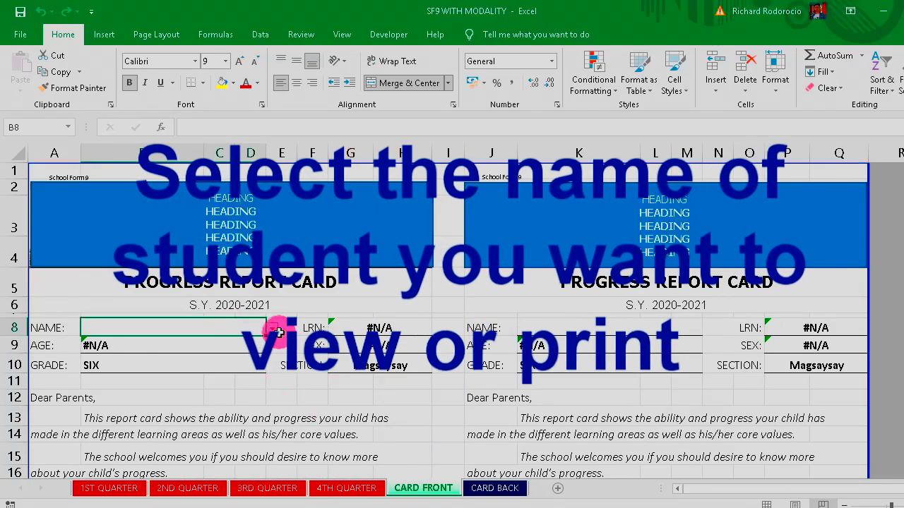
left_click(272, 329)
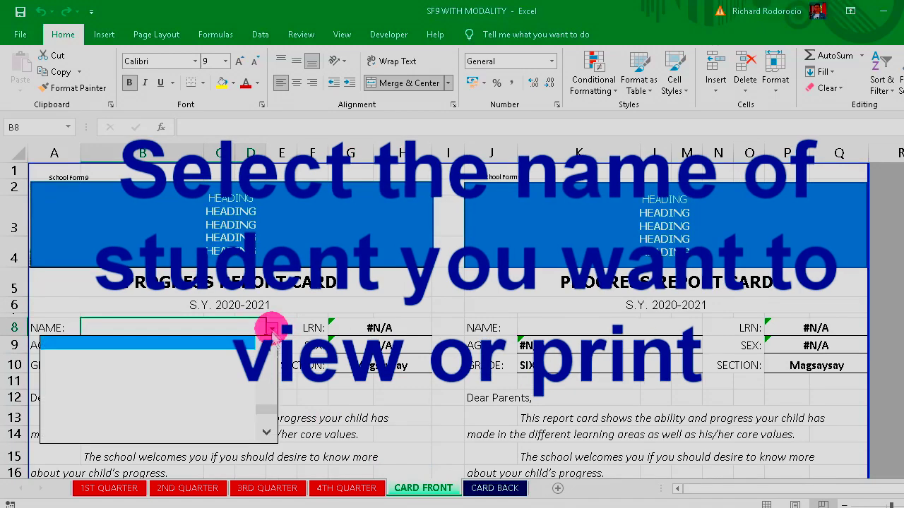
left_click_drag(267, 417, 268, 351)
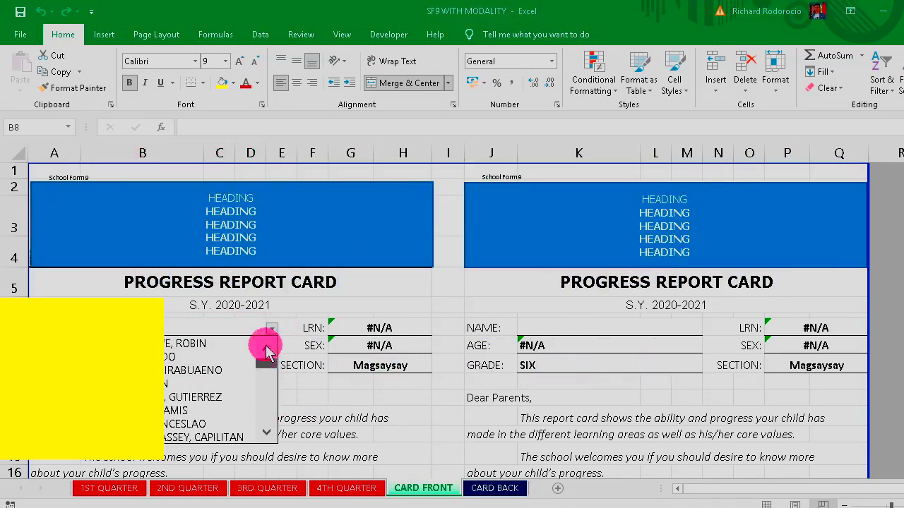
left_click(198, 344)
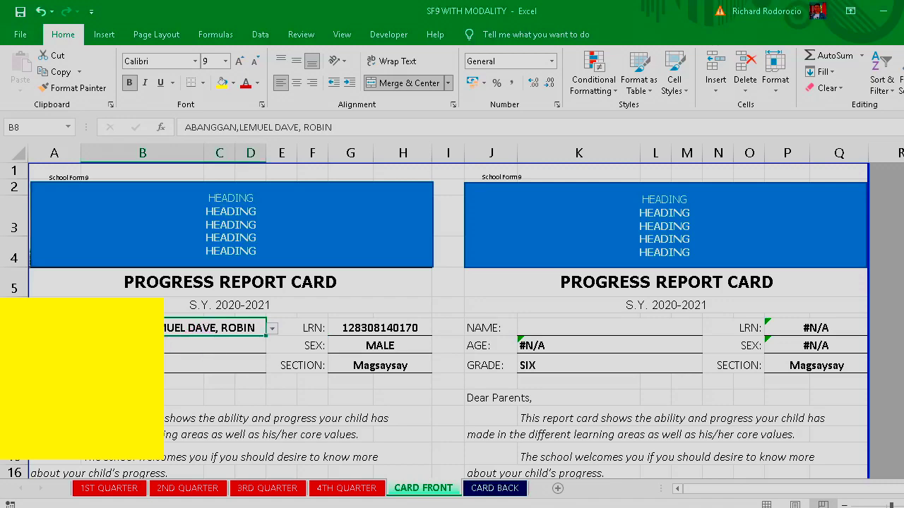
Step: Examine the first card's quarterly grades for Araling Panlipunan, EPP, MAPEH and Music in the learning progress table
scroll(320, 392, "down", 7)
left_click(312, 391)
scroll(321, 388, "up", 2)
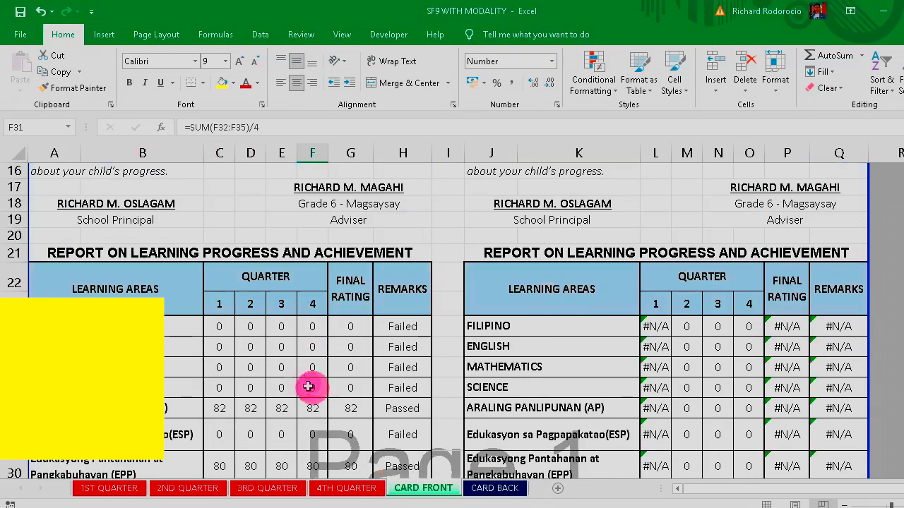
scroll(173, 392, "down", 1)
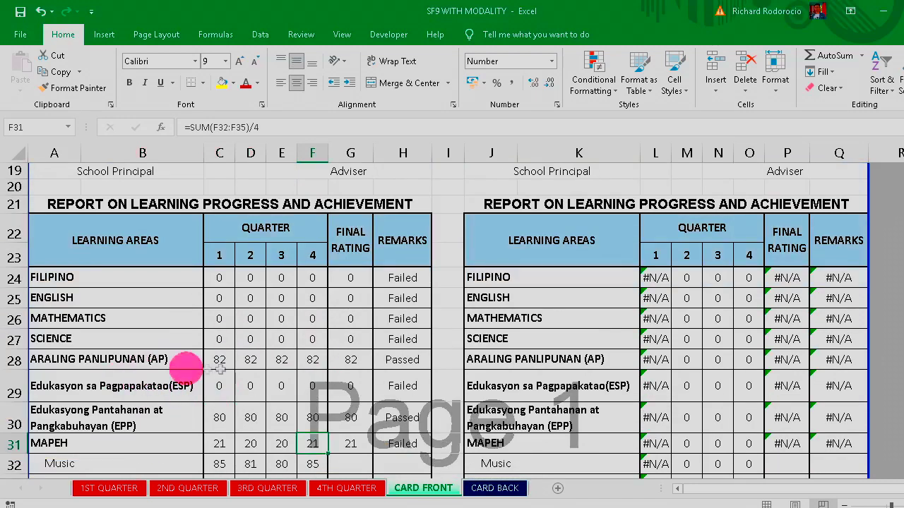
left_click(112, 360)
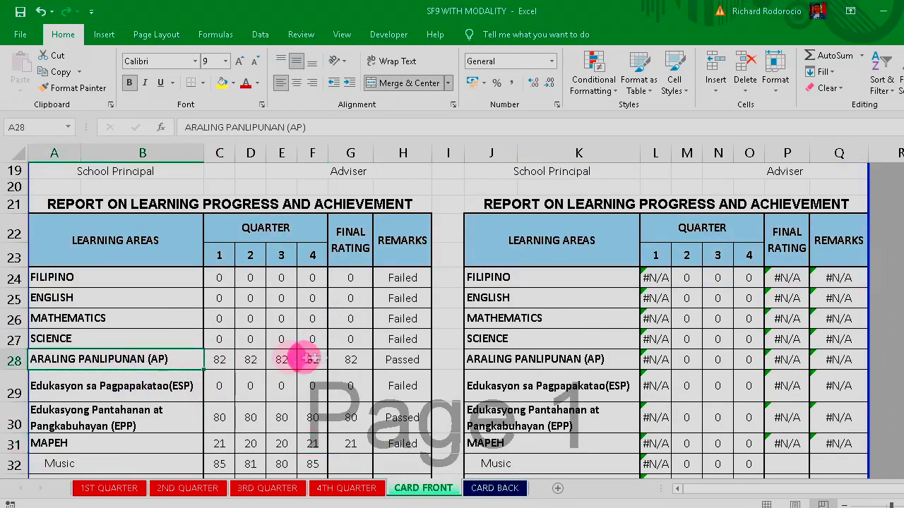
scroll(219, 448, "down", 2)
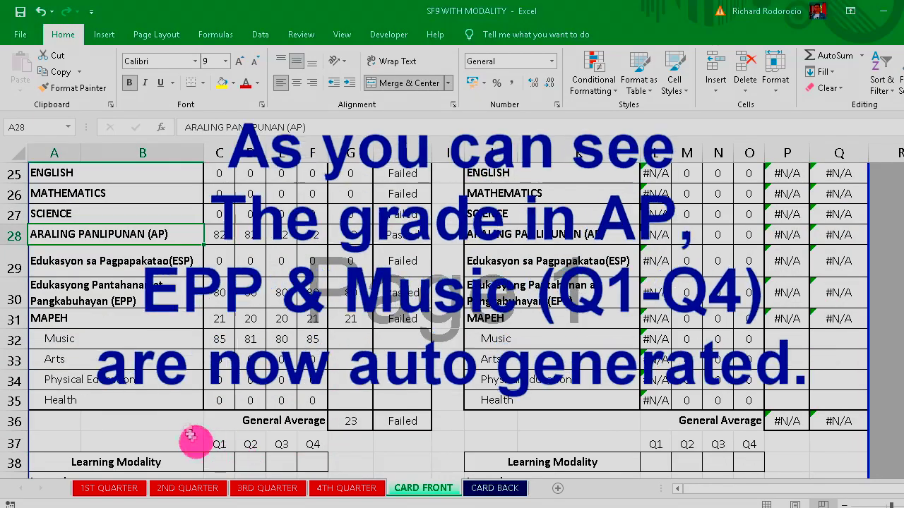
left_click(129, 309)
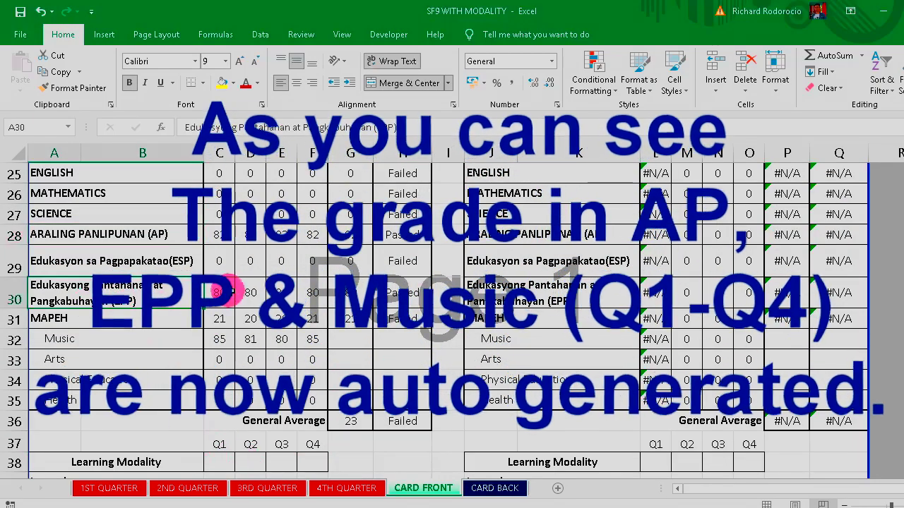
left_click(123, 321)
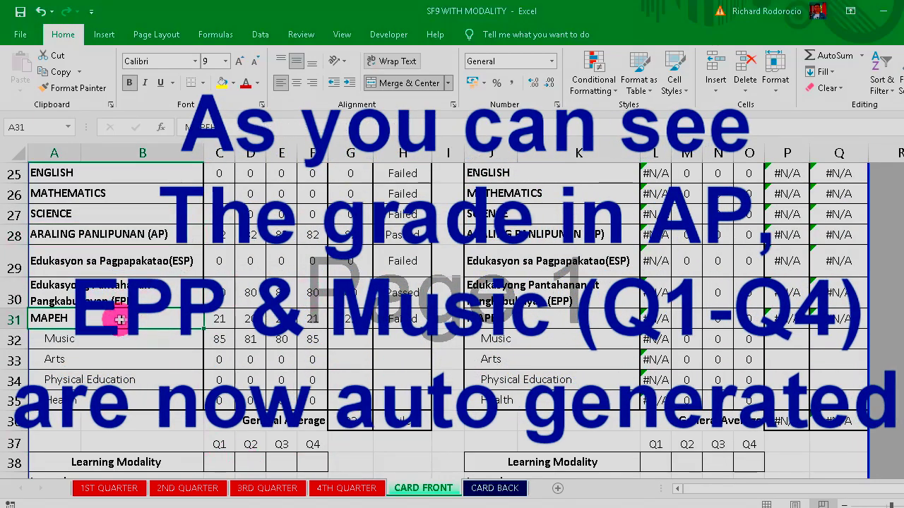
left_click(121, 341)
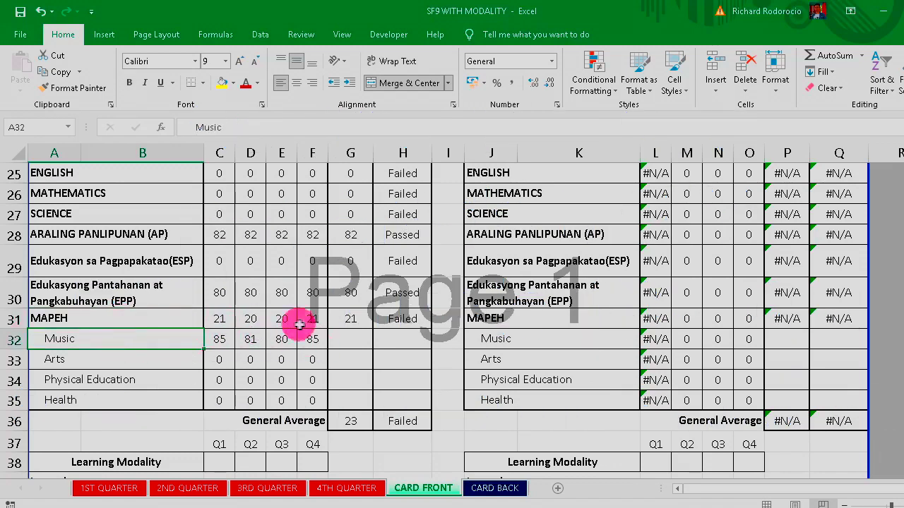
scroll(403, 400, "down", 1)
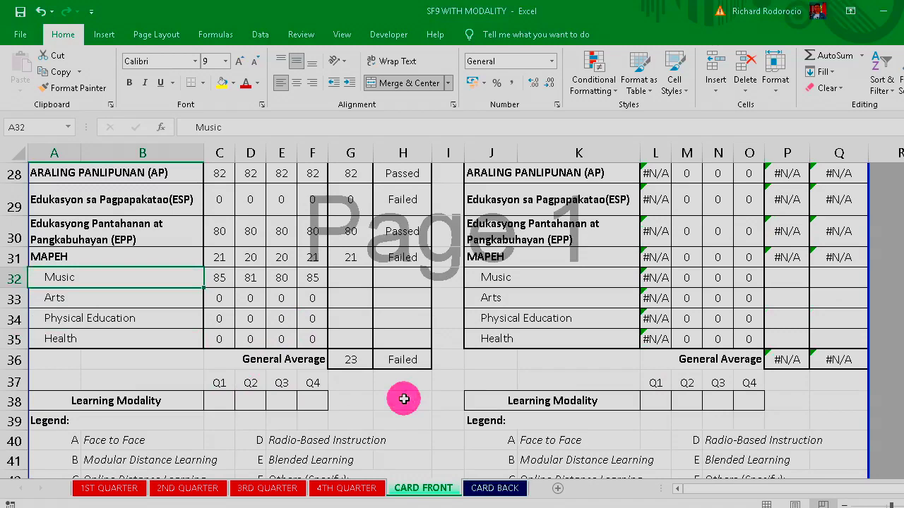
Step: Set the NAME field of the second report card on the CARD FRONT sheet to the second learner in the name list
scroll(403, 400, "up", 9)
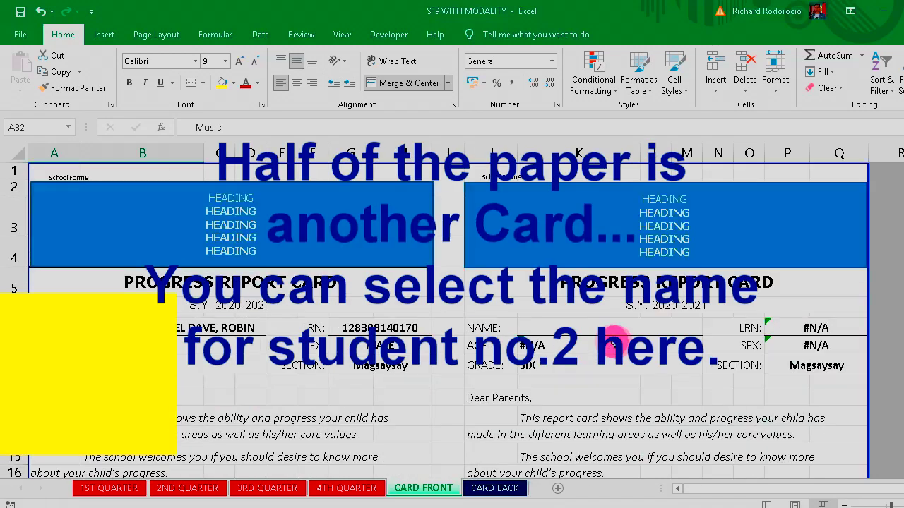
left_click(601, 329)
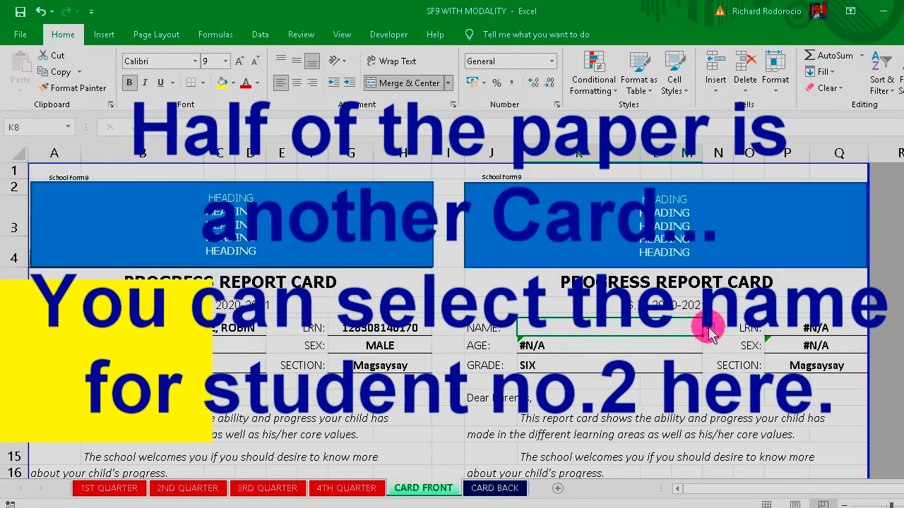
left_click(708, 328)
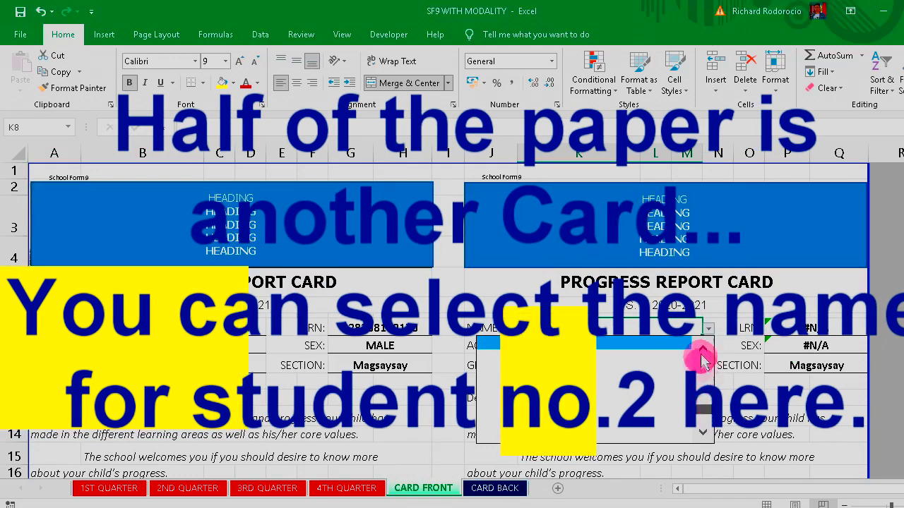
scroll(702, 353, "up", 5)
left_click(639, 356)
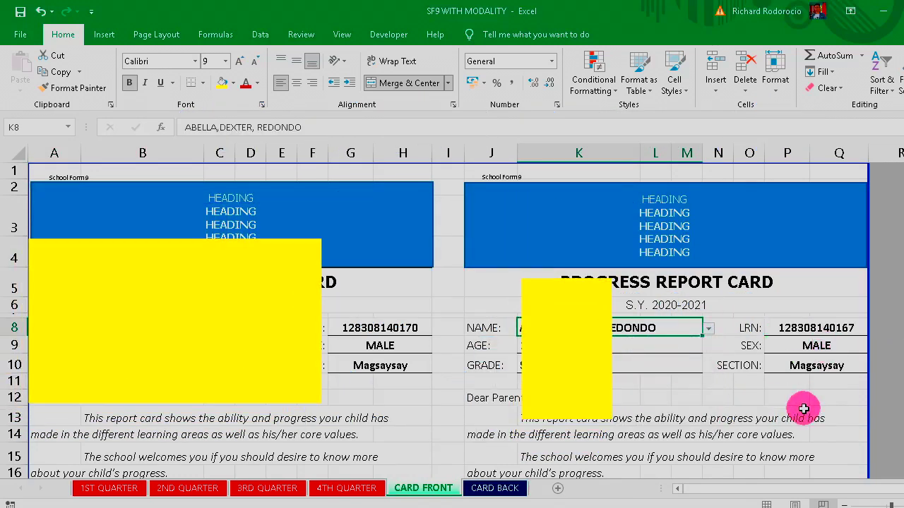
scroll(804, 408, "down", 2)
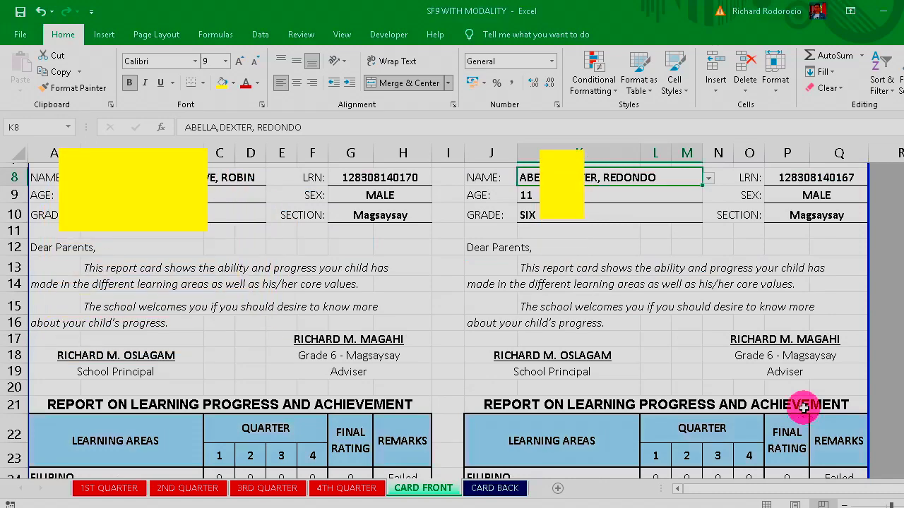